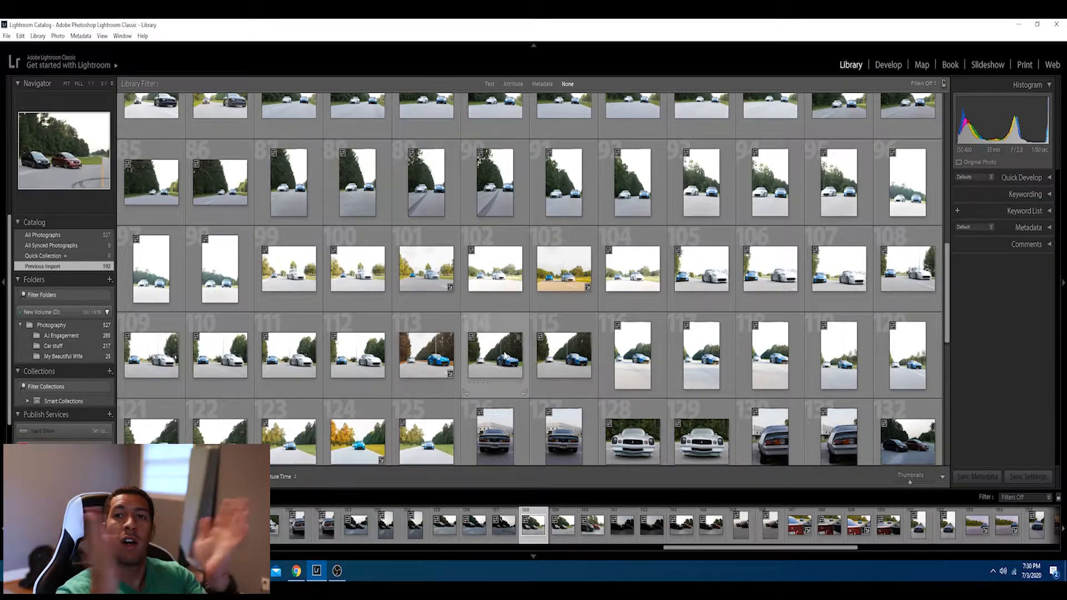
Browse the previous import and open photo 36, the sharp rolling shot of the dark blue Mustang, in Loupe view.
scroll(500, 361, up, 3)
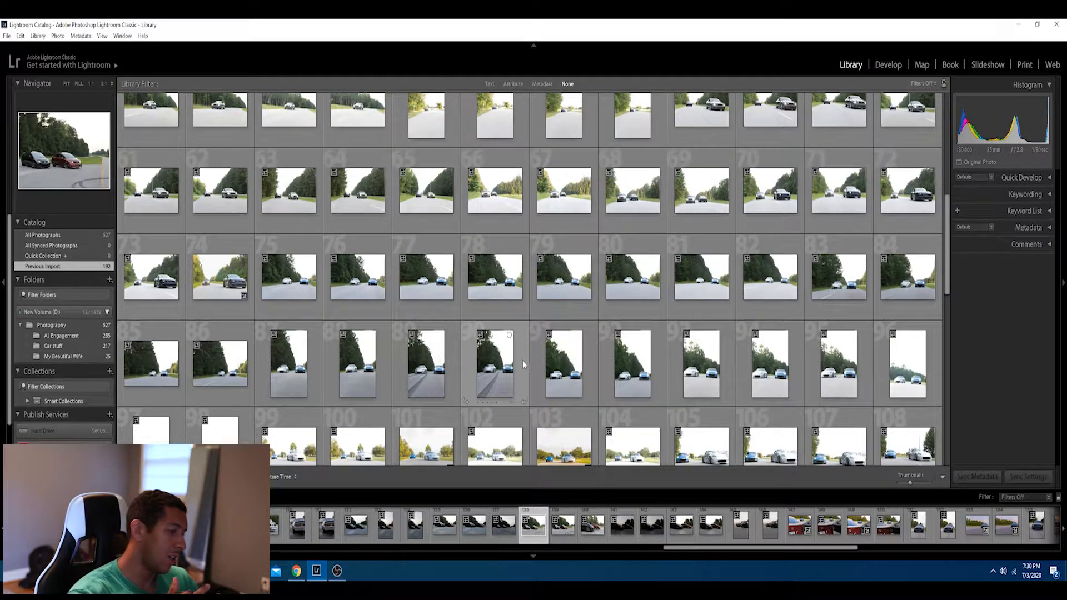
scroll(522, 361, up, 3)
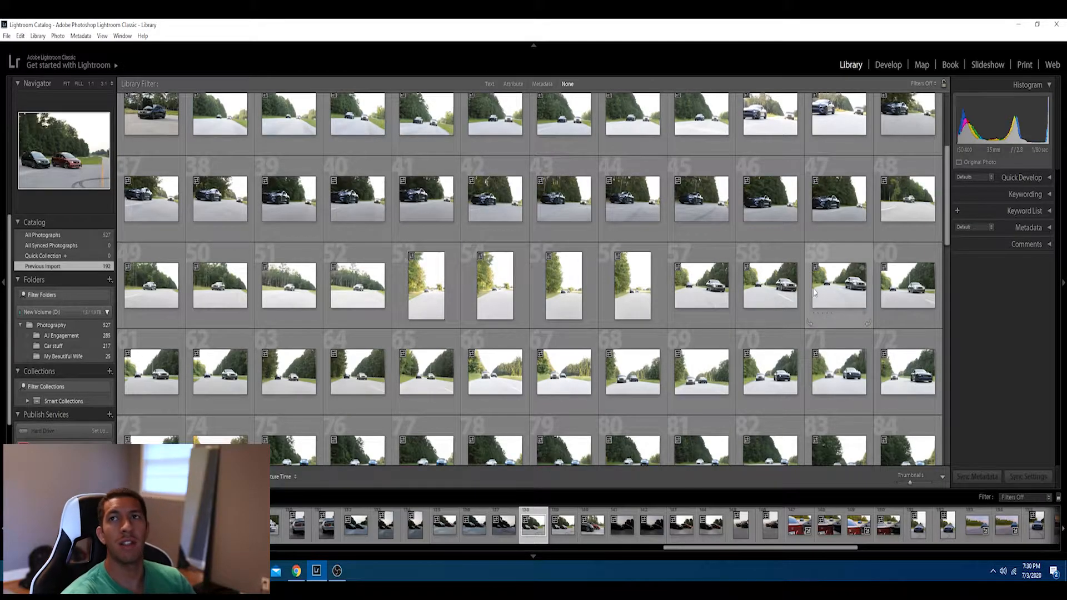
scroll(794, 290, up, 2)
scroll(794, 290, up, 2)
scroll(615, 260, up, 1)
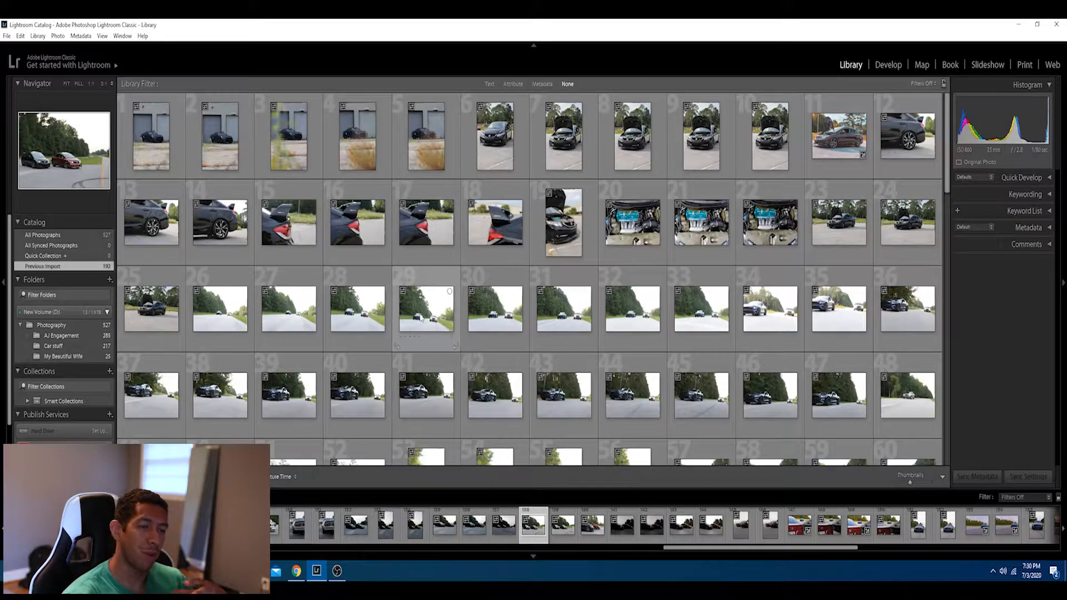
scroll(490, 337, down, 1)
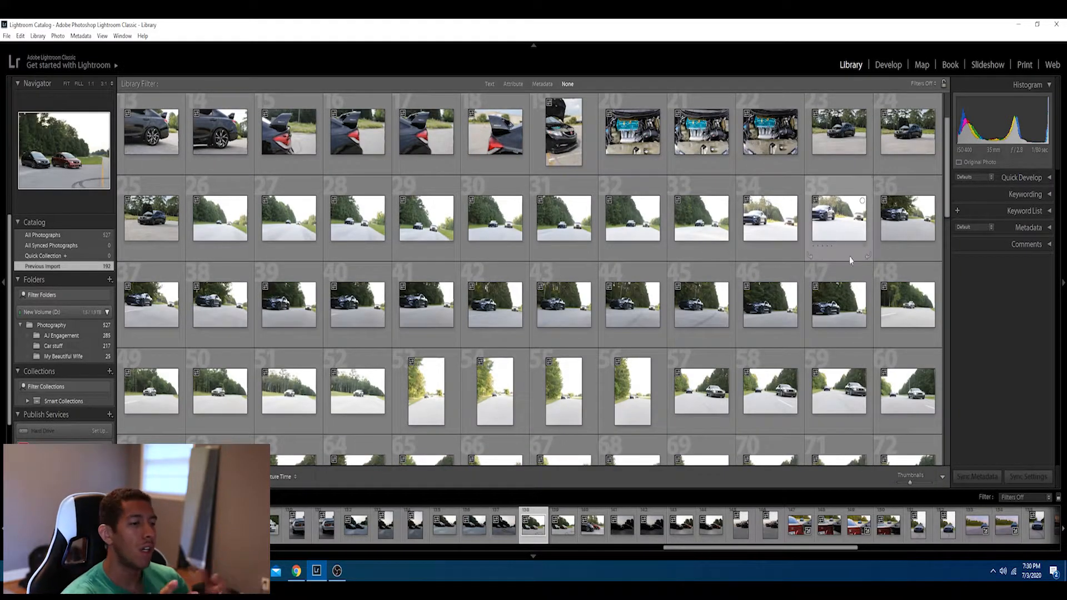
double_click(764, 232)
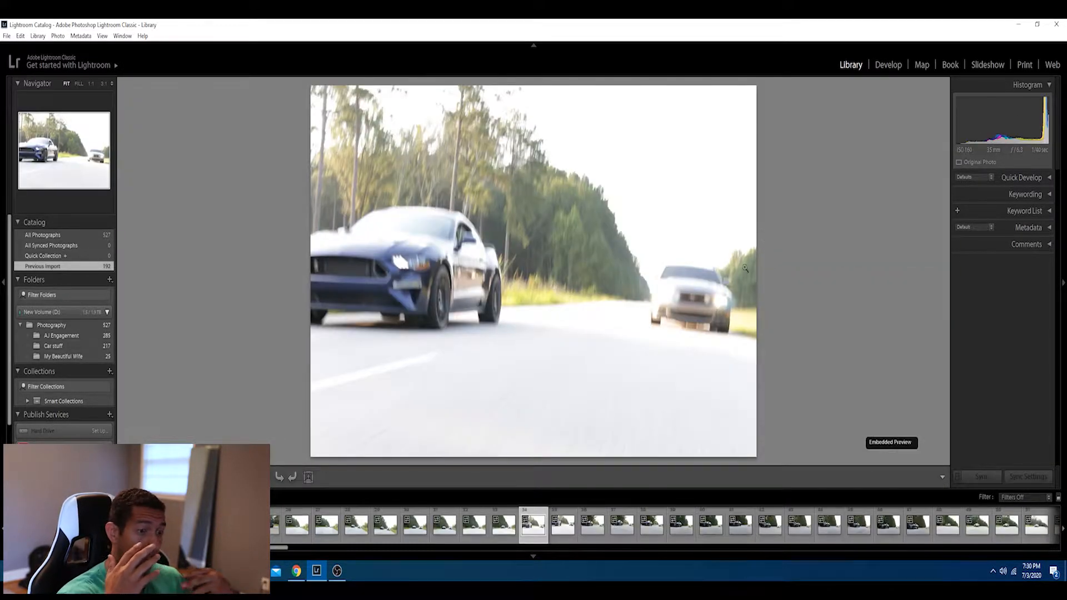
key(Right)
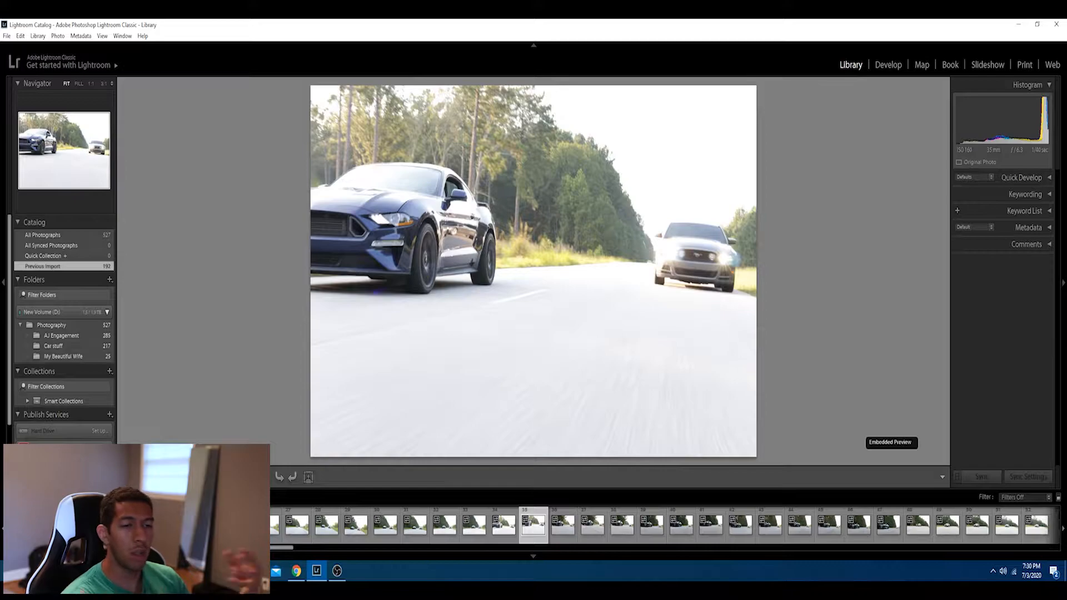
key(Right)
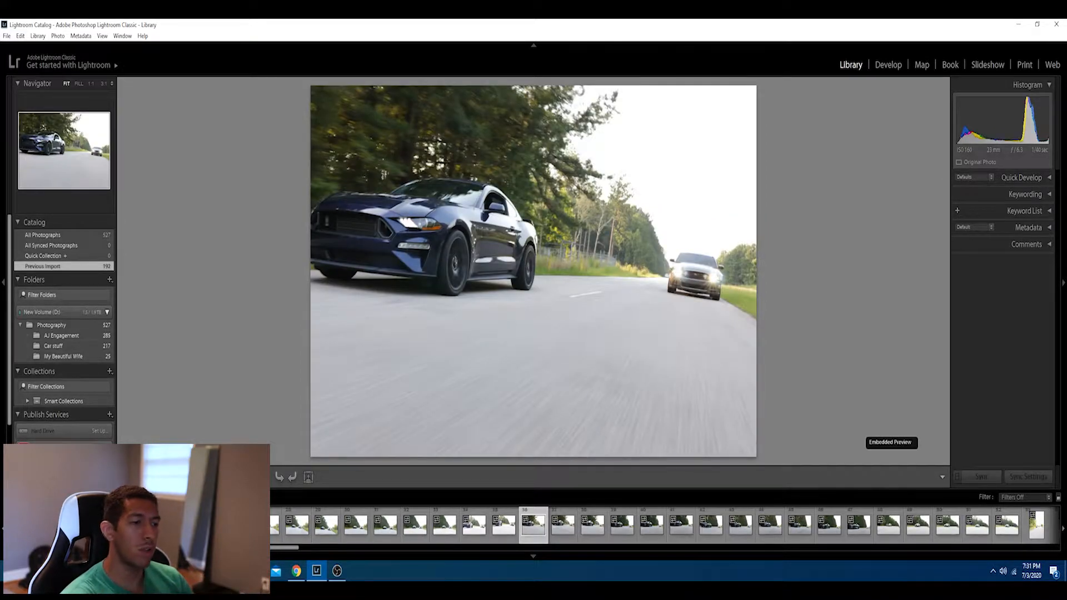
Check the blue Mustang's front end at 1:1 and open the photo in the Develop module.
click(407, 223)
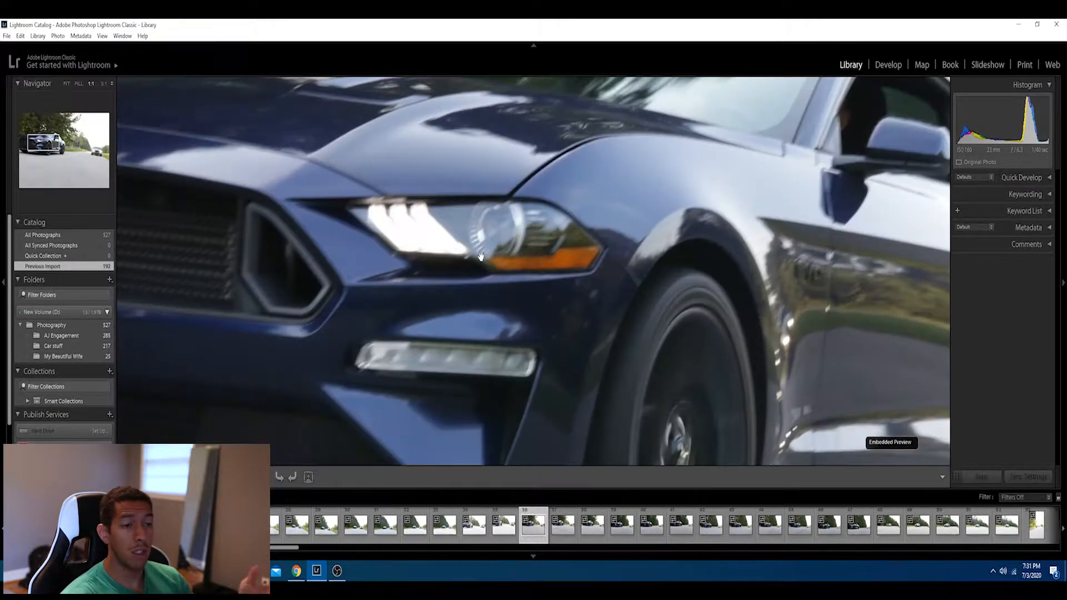
click(506, 281)
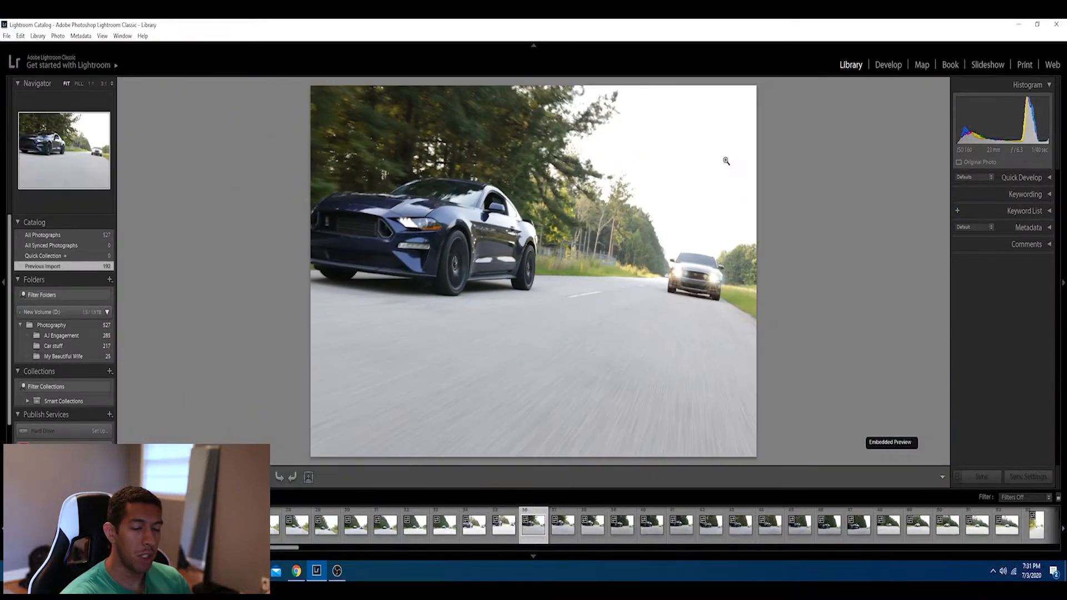
key(d)
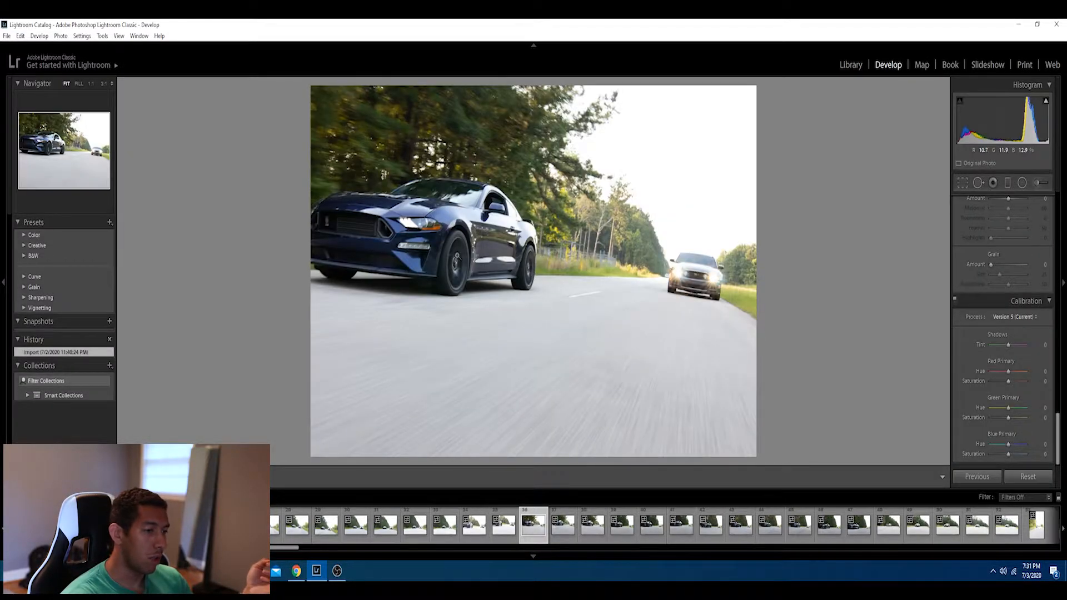
click(407, 242)
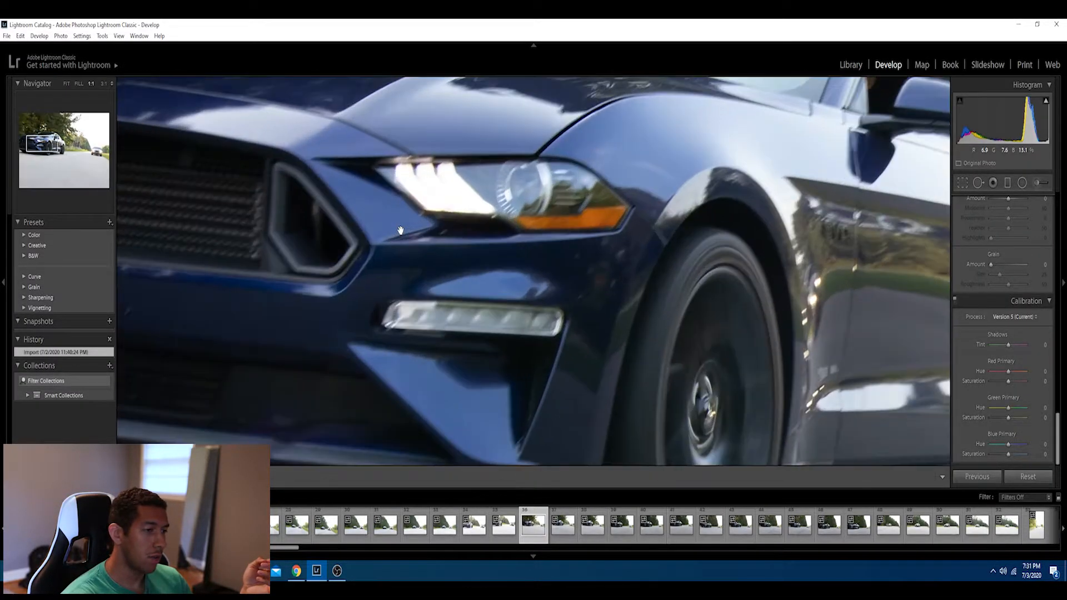
click(510, 262)
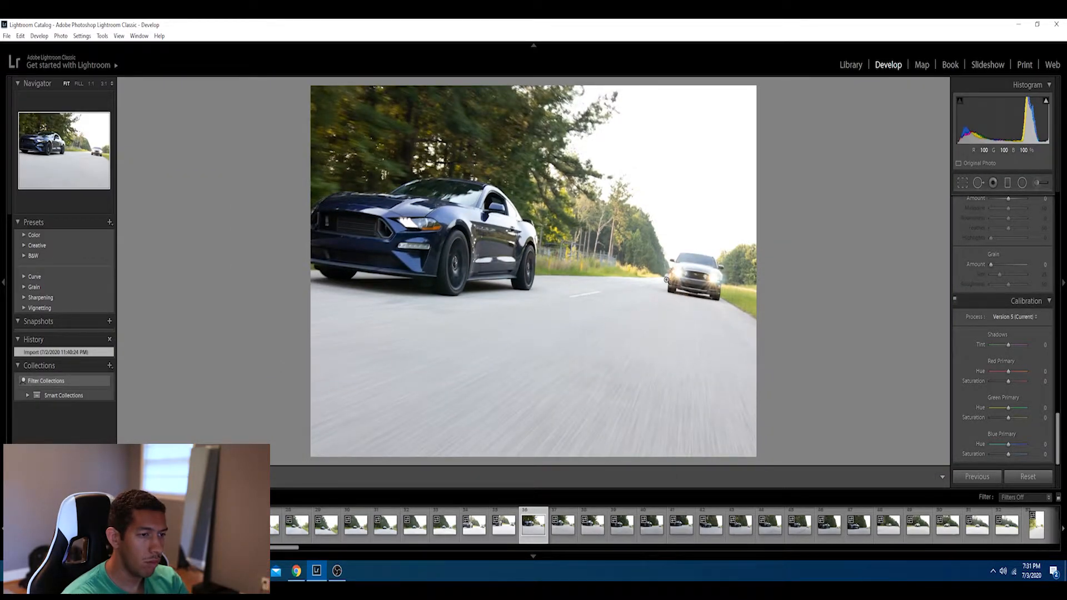
click(666, 278)
click(667, 276)
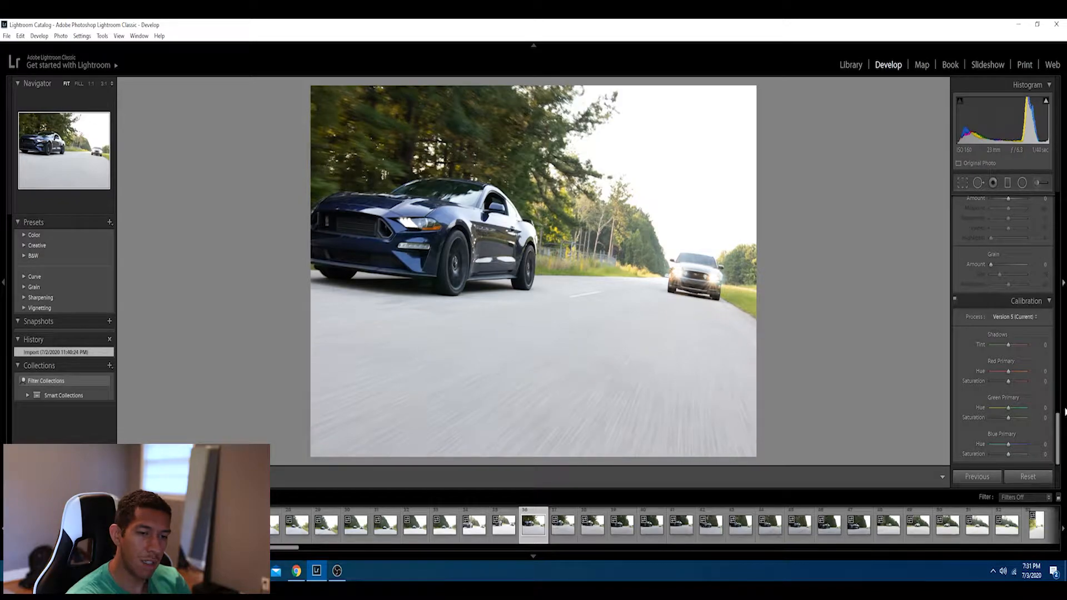
Set the photo's profile to Adobe Landscape and lower the highlights to -100.
click(1059, 433)
click(1061, 417)
click(1017, 235)
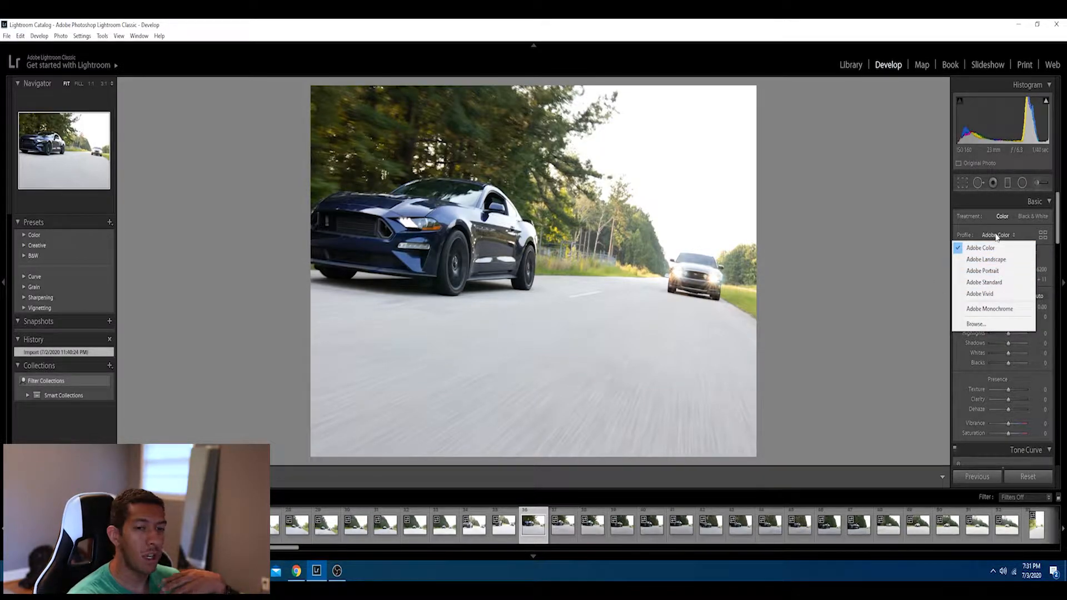
click(988, 260)
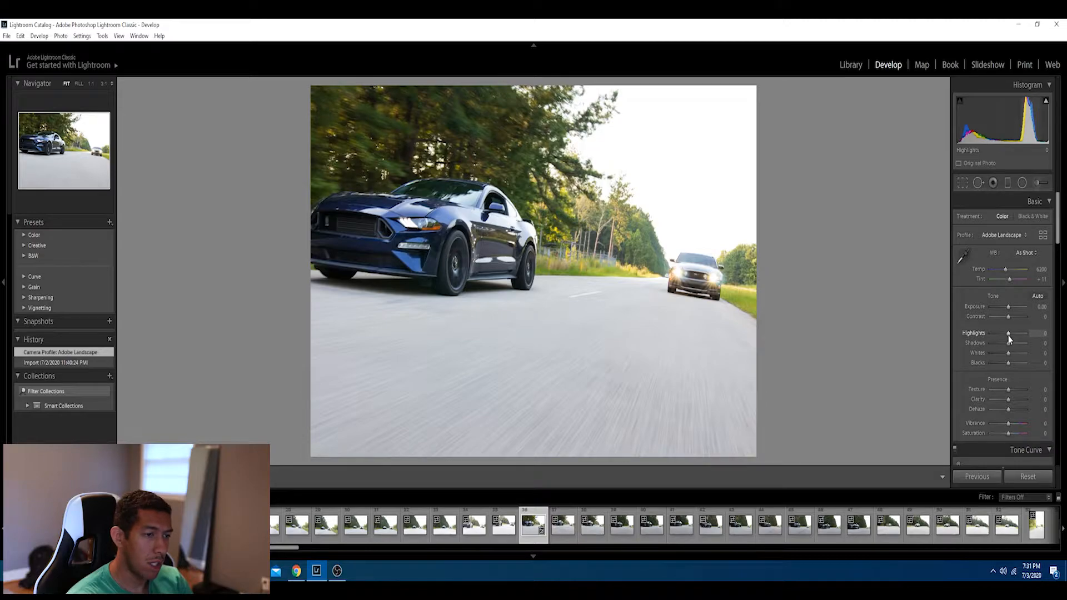
drag(1009, 339, 968, 342)
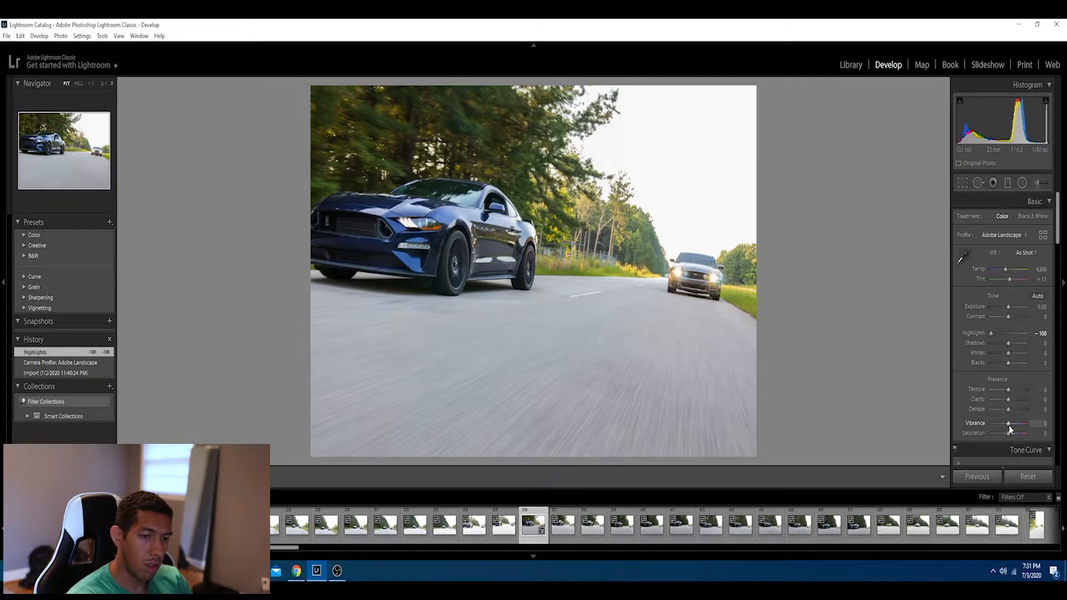
Boost the photo's presence with vibrance at +45, texture at +10 and clarity at +10.
key(Up)
key(Up)
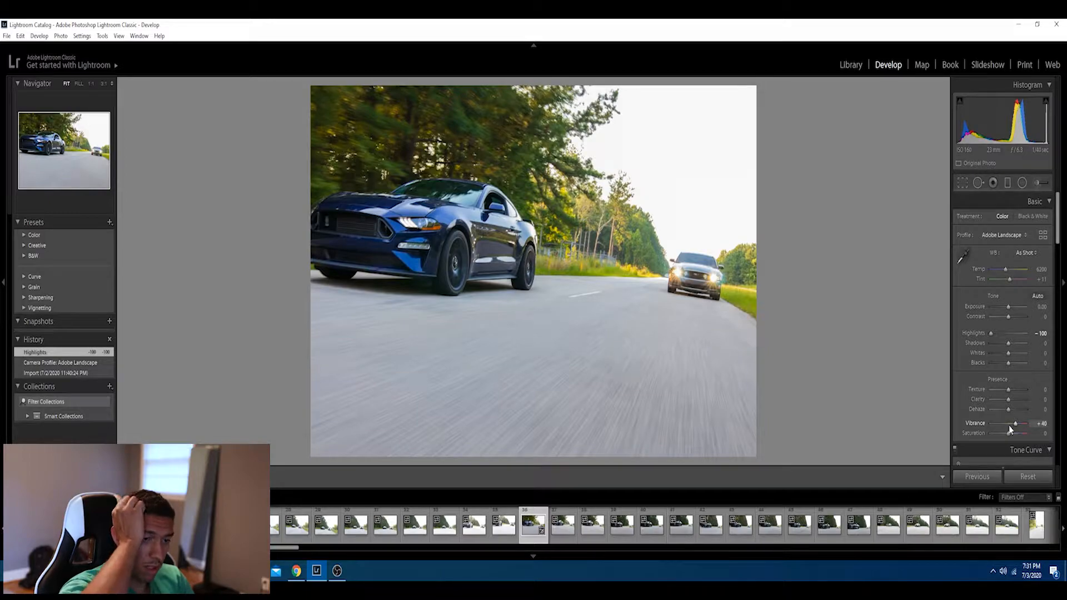
key(Up)
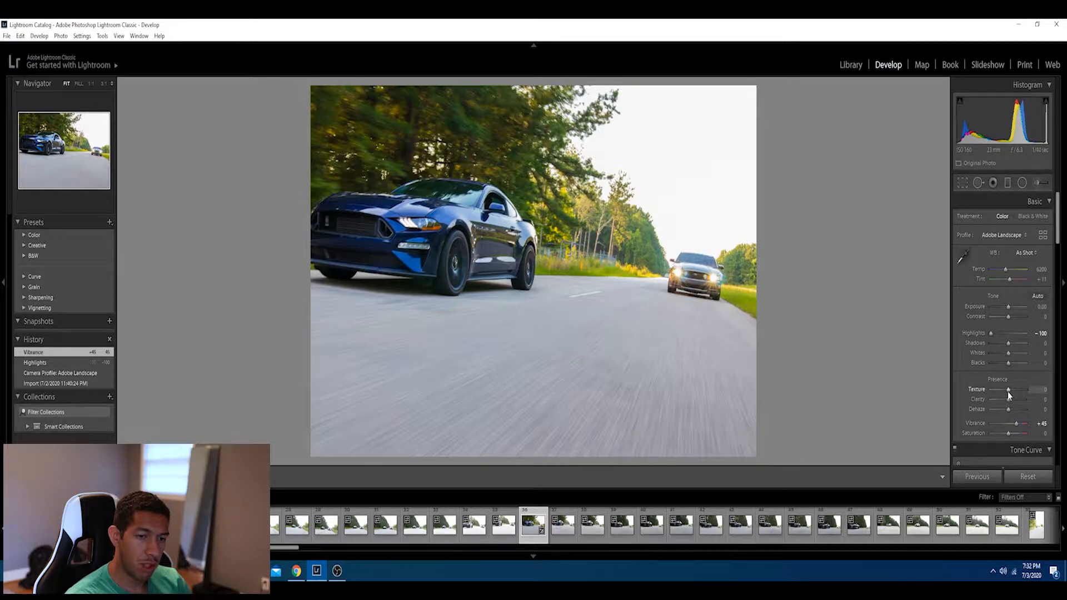
drag(1008, 391, 1008, 393)
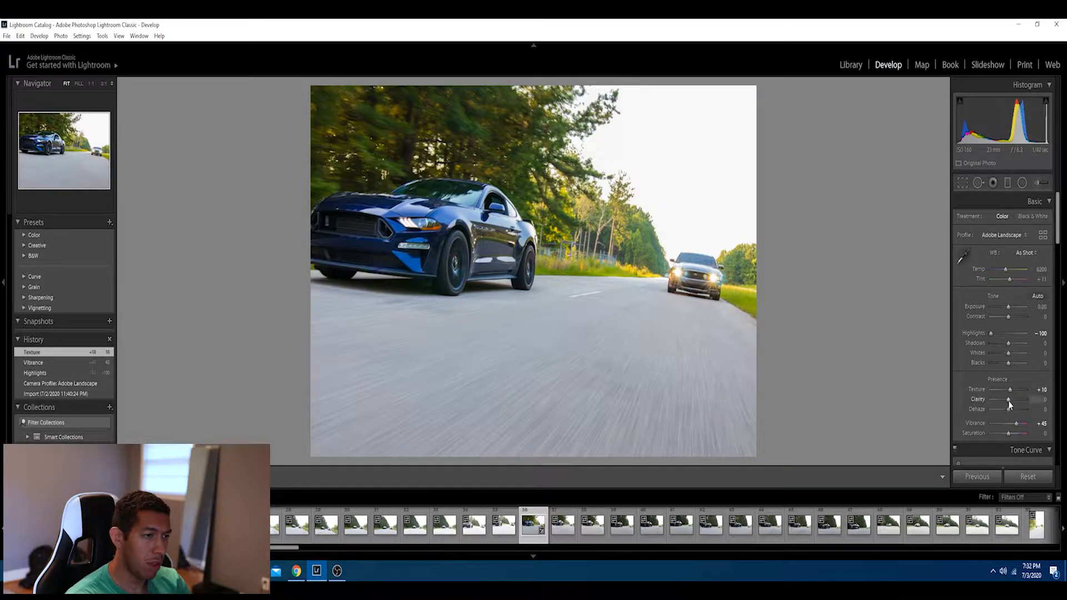
drag(1010, 405, 1009, 403)
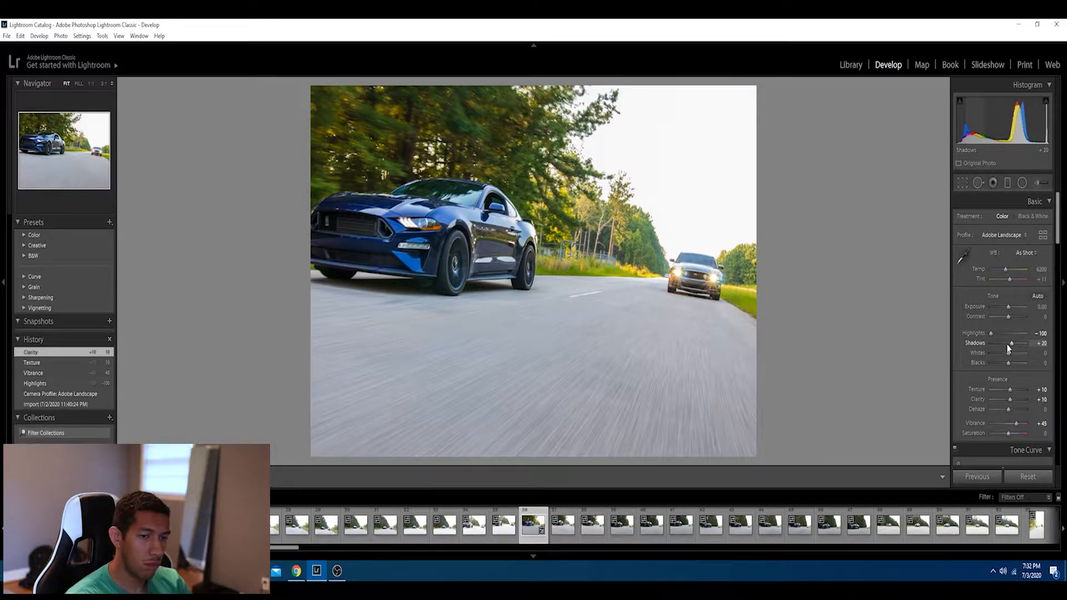
Try darker shadows, whites at -100 and blacks at -100, resetting each adjustment to 0.
drag(1010, 344, 1004, 345)
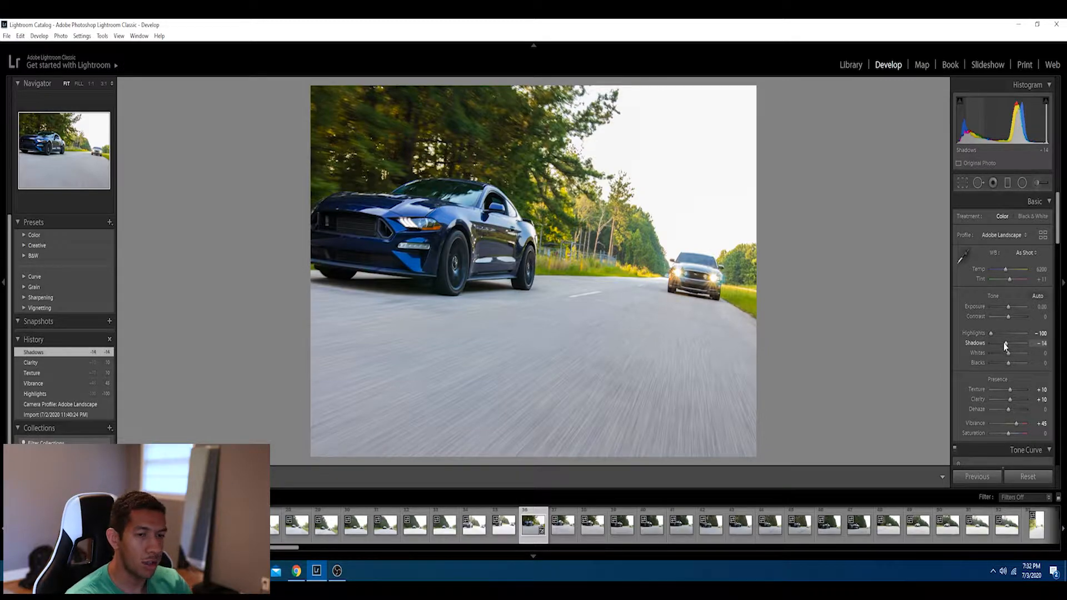
drag(1006, 343, 977, 357)
double_click(1008, 345)
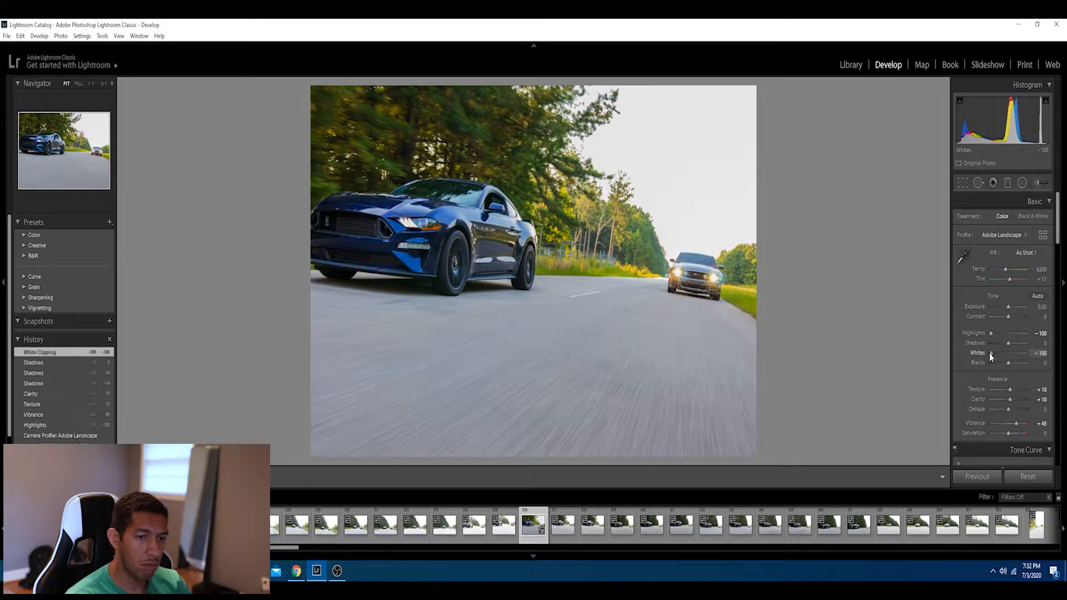
double_click(989, 352)
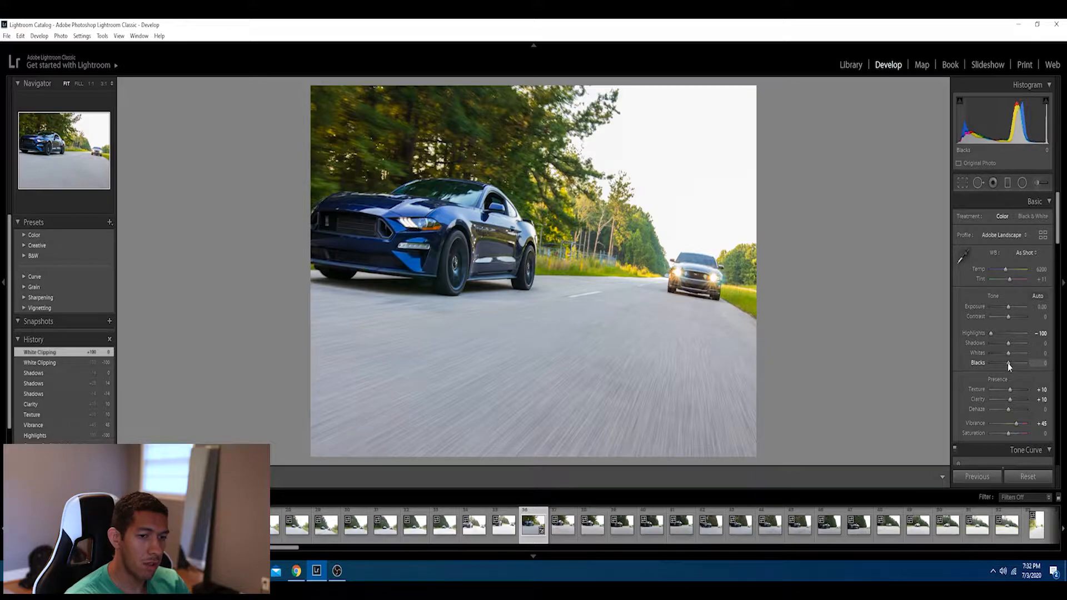
drag(1008, 362, 992, 365)
double_click(992, 365)
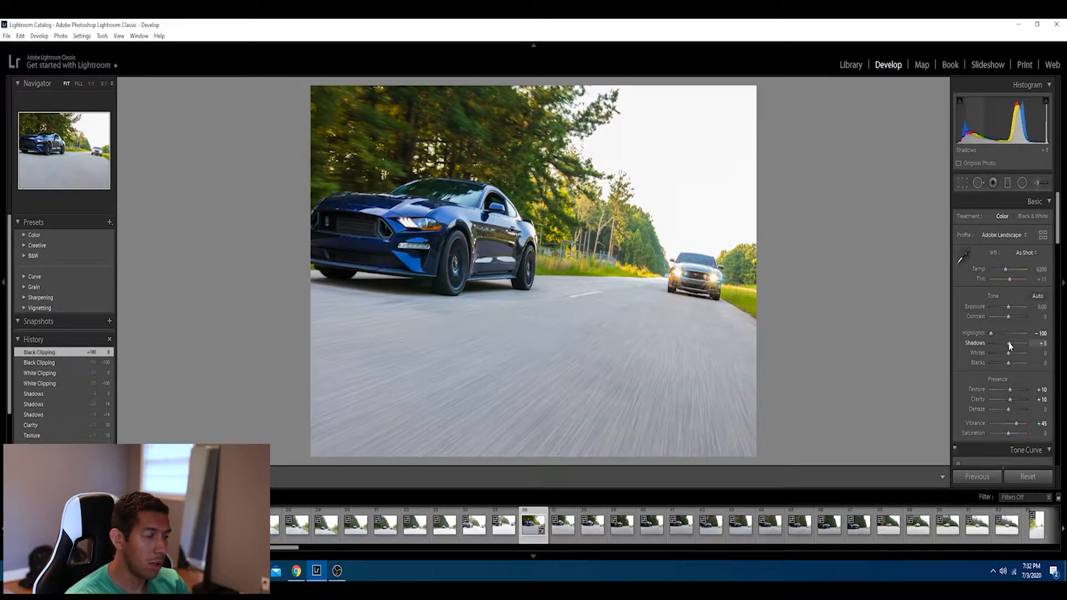
Raise the shadows to +20.
drag(1009, 344, 1009, 345)
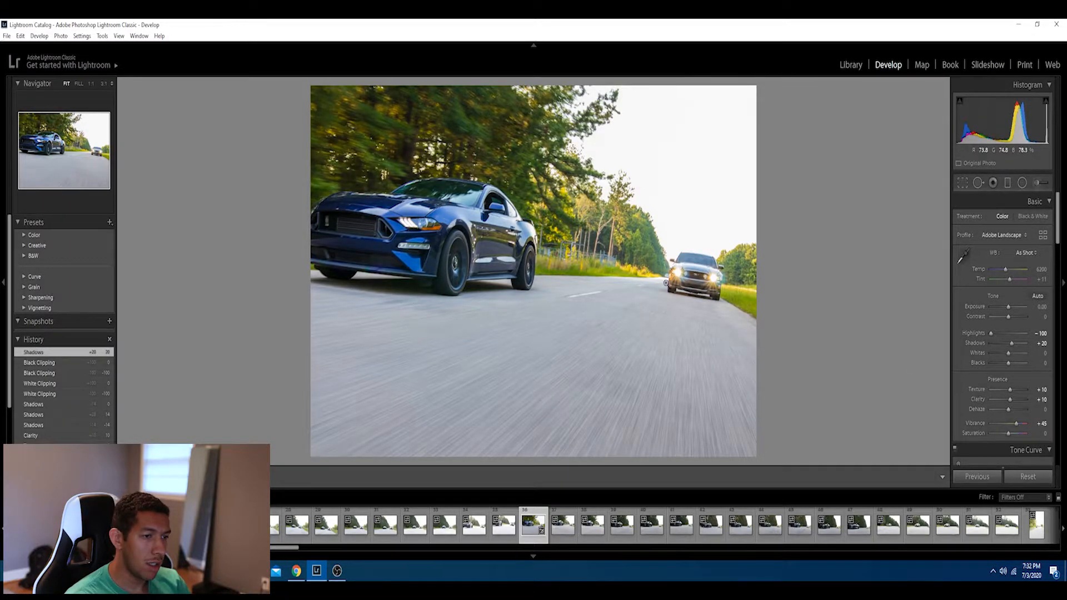
Remove the small distant car beside the rear Mustang with a size 26 heal spot, sampling the road edge right next to it.
click(665, 283)
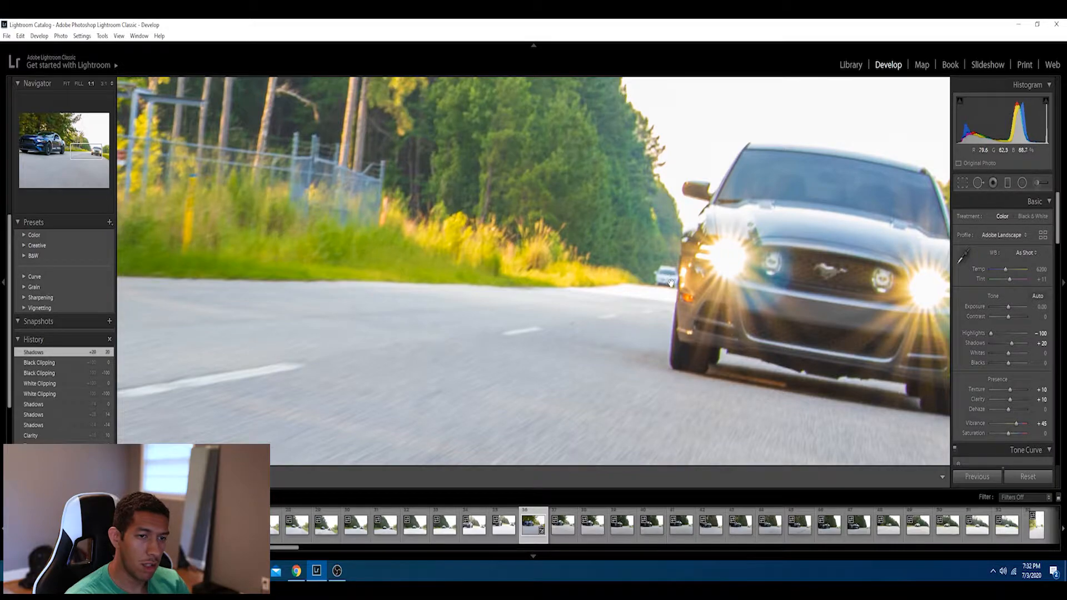
click(980, 185)
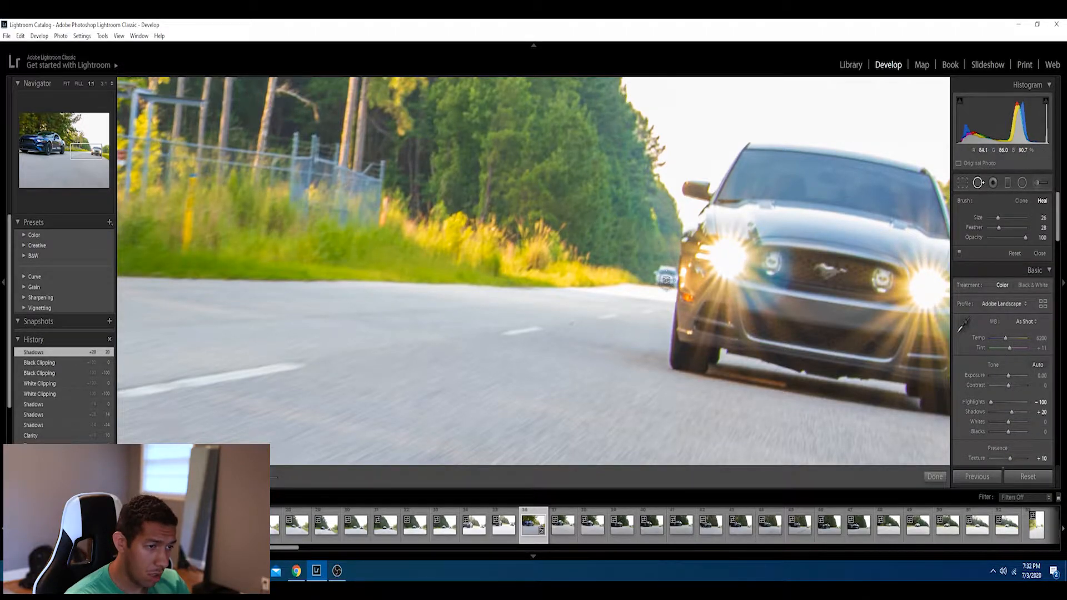
click(665, 280)
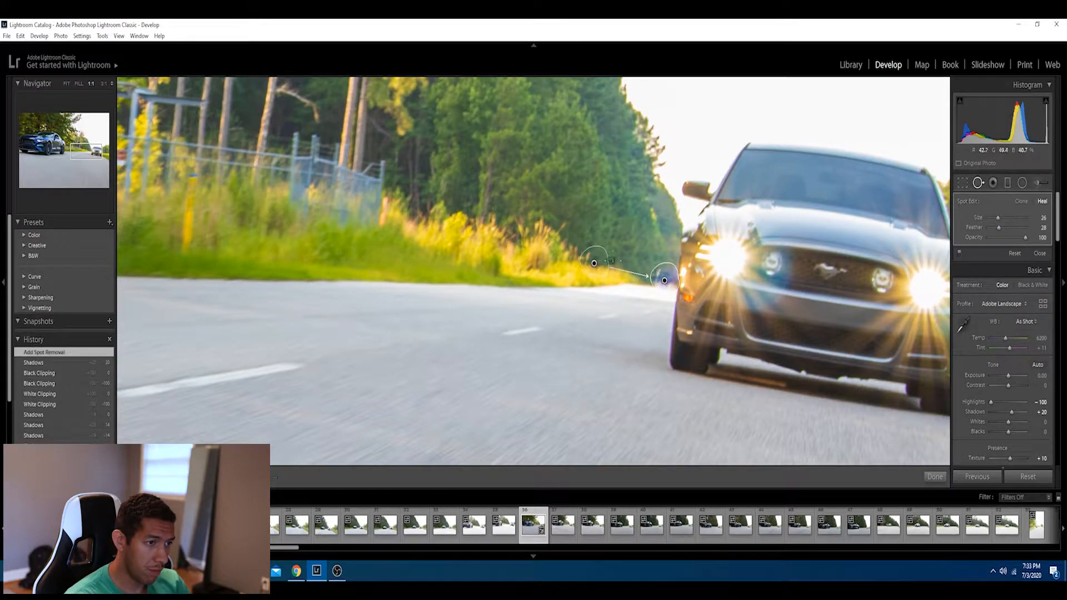
mouse_move(598, 264)
mouse_down()
mouse_move(648, 245)
mouse_move(640, 285)
mouse_up()
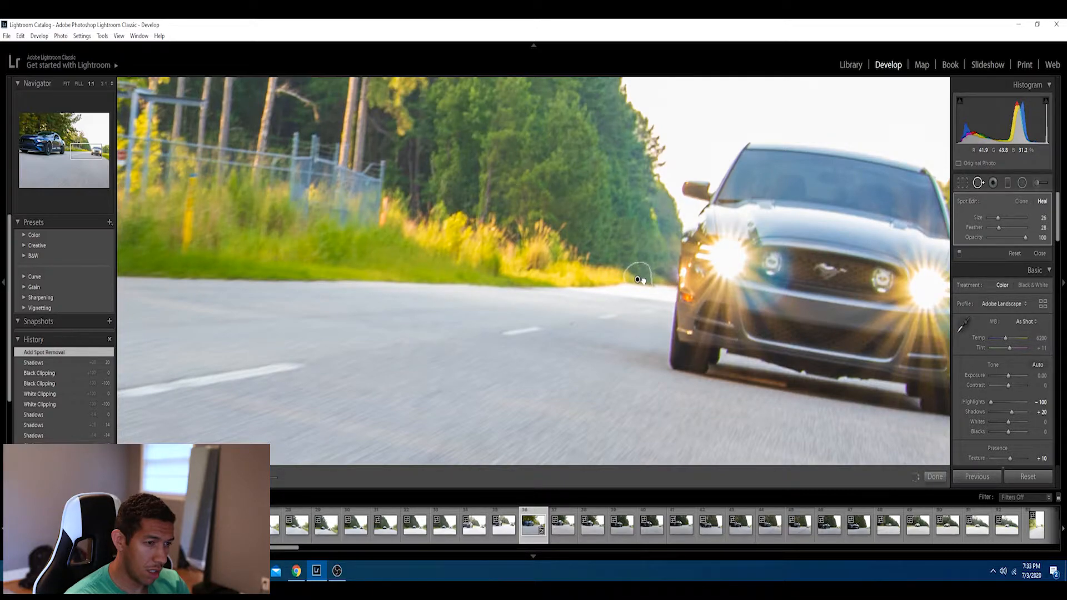
drag(644, 281, 643, 281)
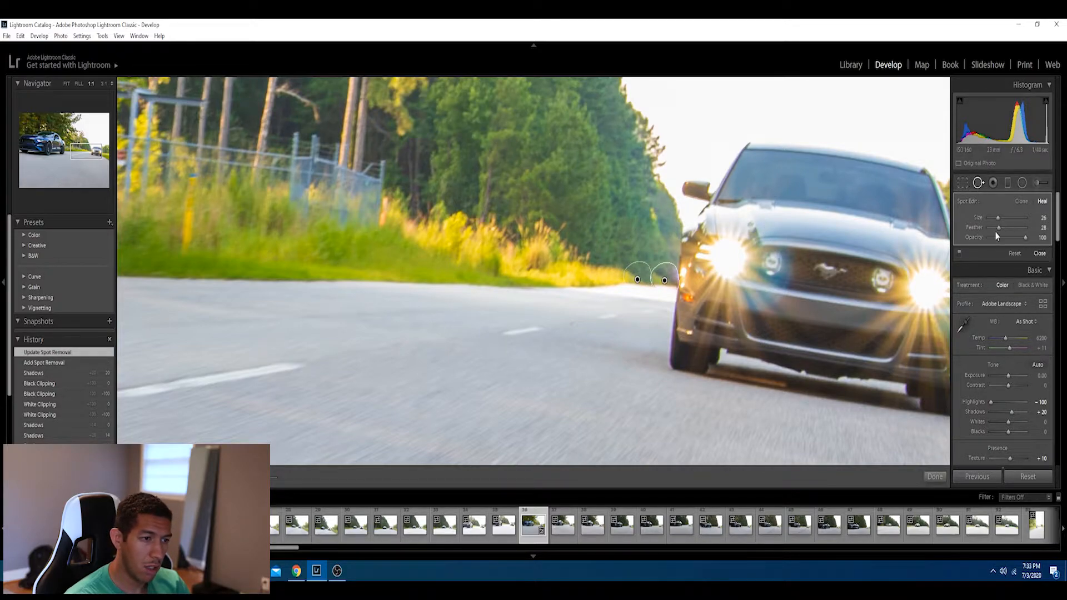
click(1039, 253)
click(979, 185)
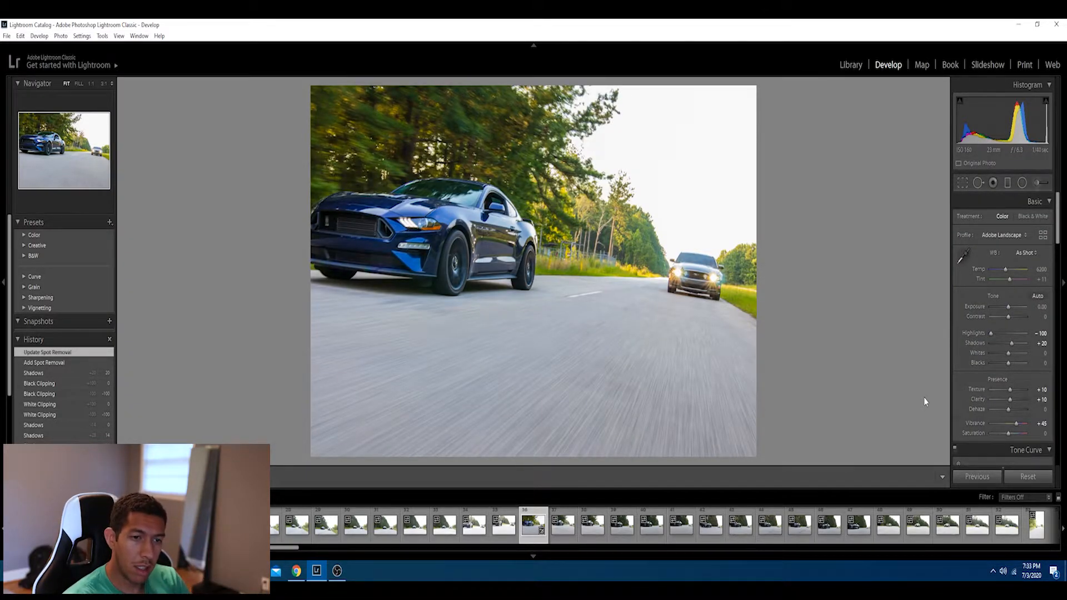
Warm the white balance by raising the temperature to about 6450.
drag(1004, 268, 1007, 271)
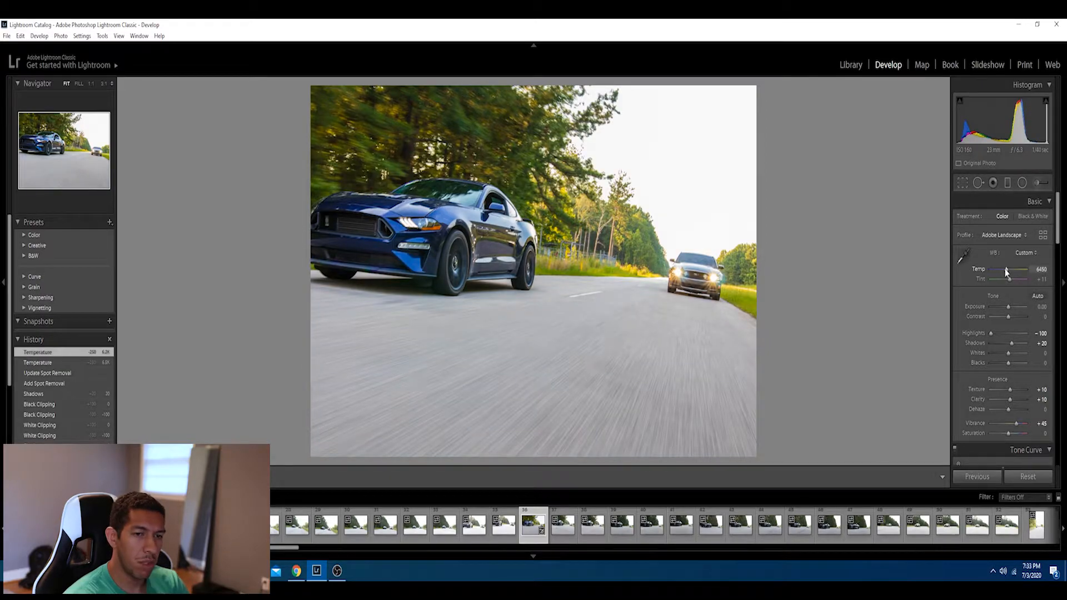
Lift the black point of the RGB tone curve slightly to fade the darkest tones.
drag(1054, 219, 1062, 263)
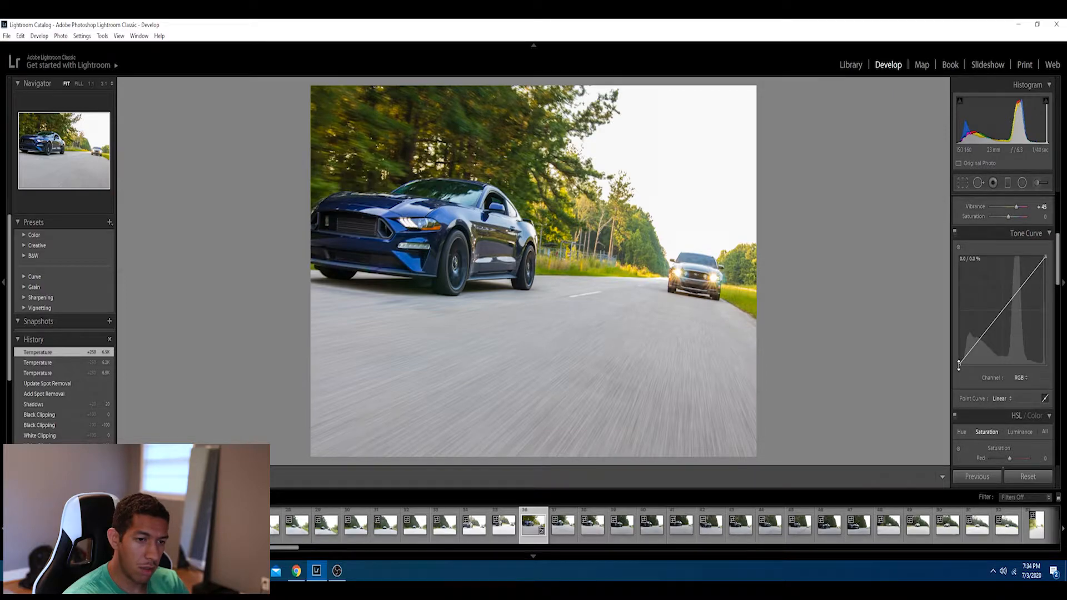
mouse_move(958, 365)
mouse_down()
mouse_move(951, 357)
mouse_move(948, 372)
mouse_up()
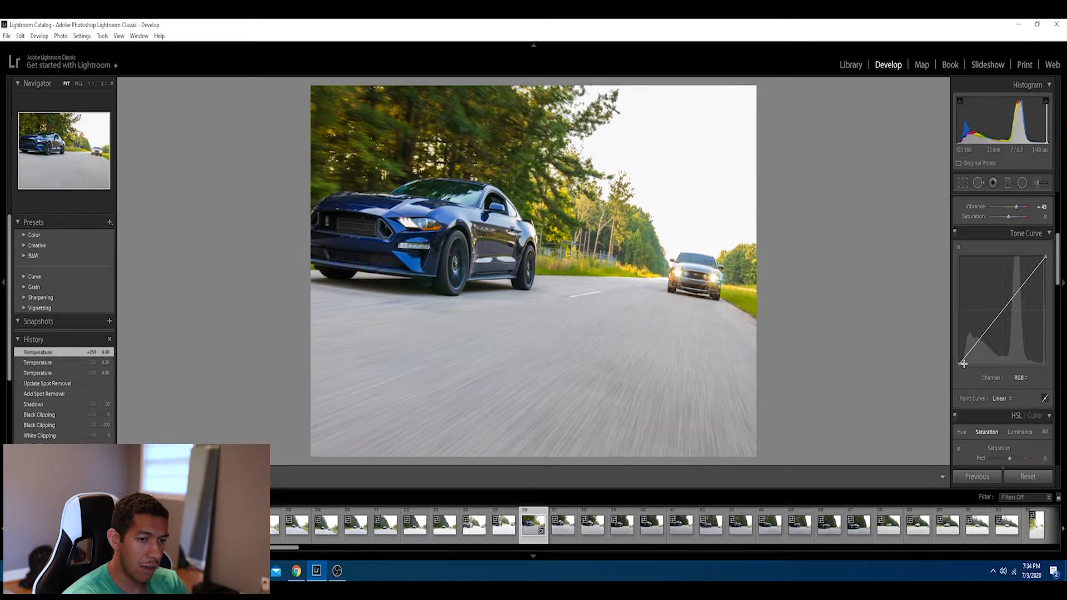
drag(958, 365, 956, 363)
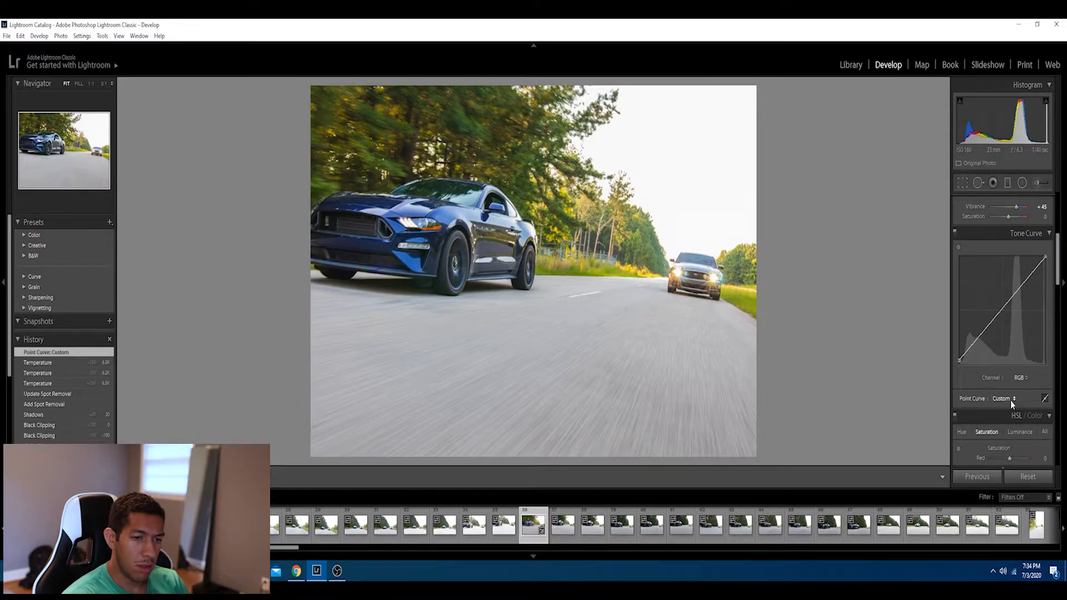
Try lifting the black point slightly on the red and green channel tone curves.
click(1019, 378)
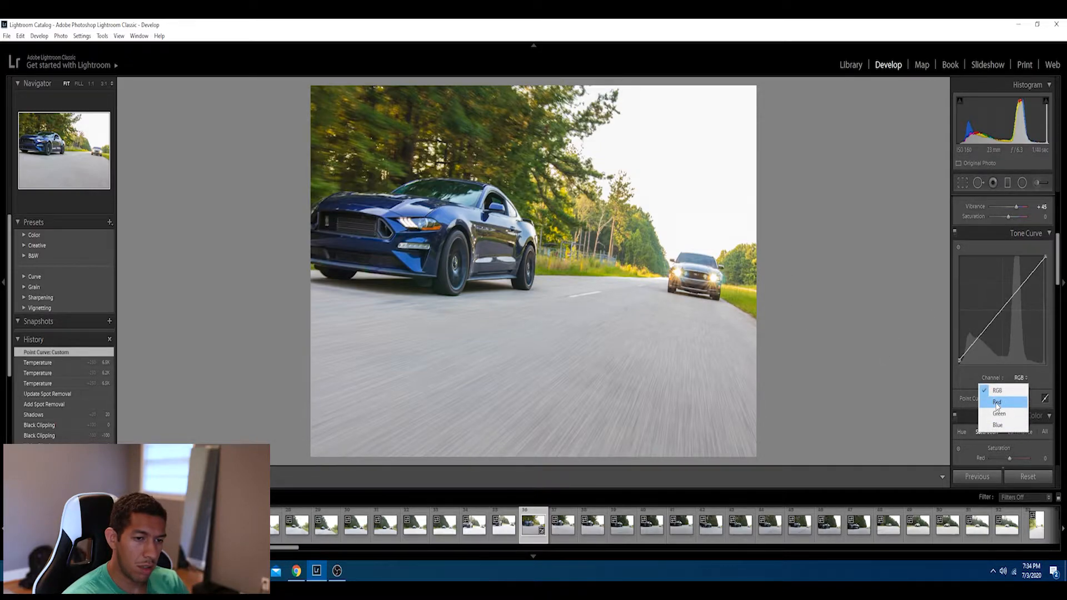
click(1003, 401)
drag(959, 364, 958, 365)
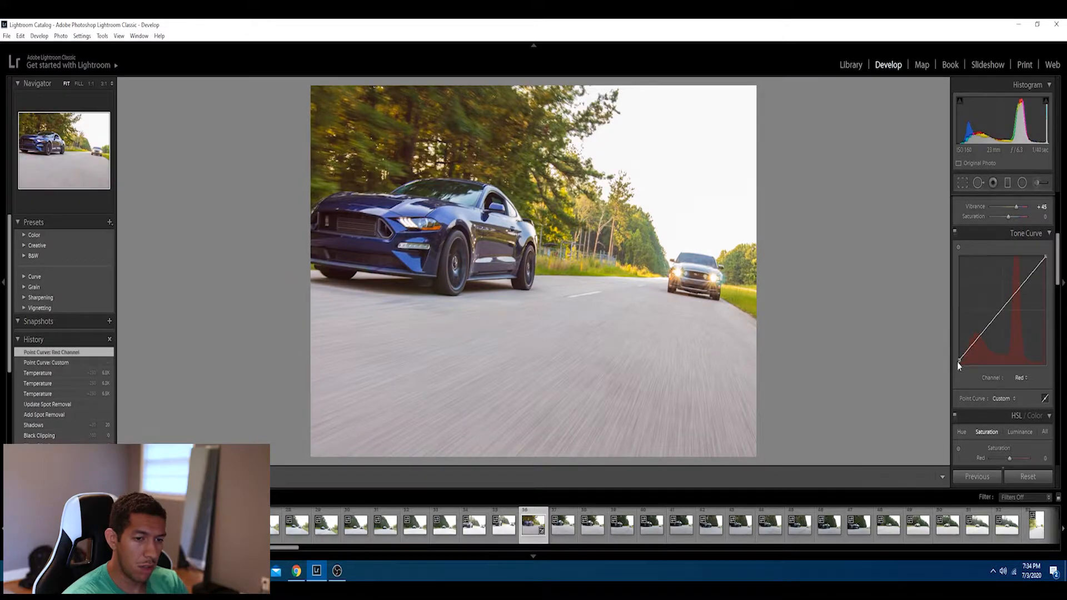
click(1019, 381)
click(1003, 413)
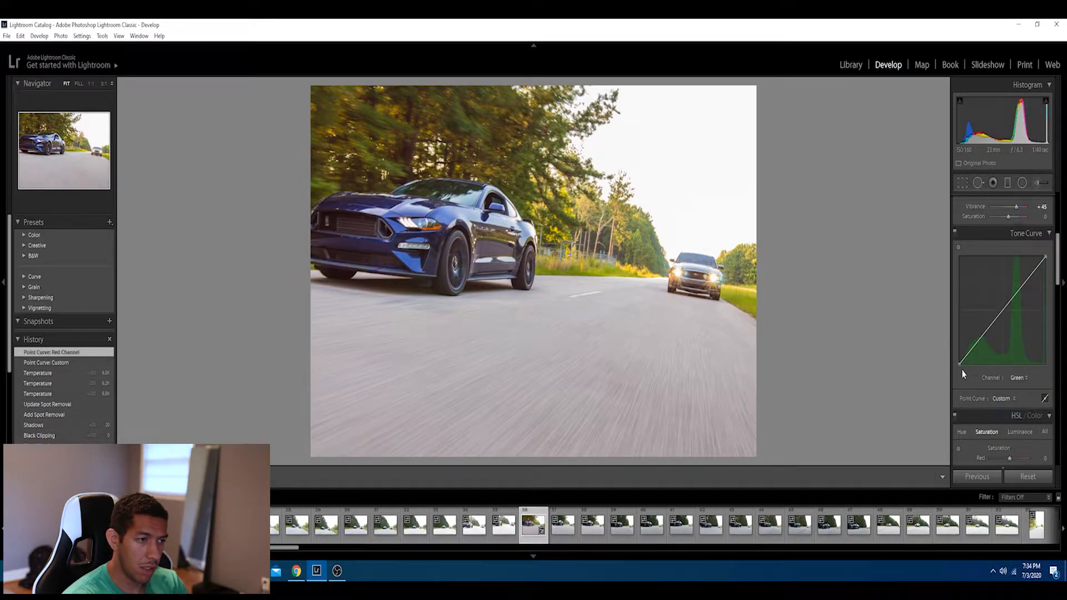
drag(959, 365, 957, 361)
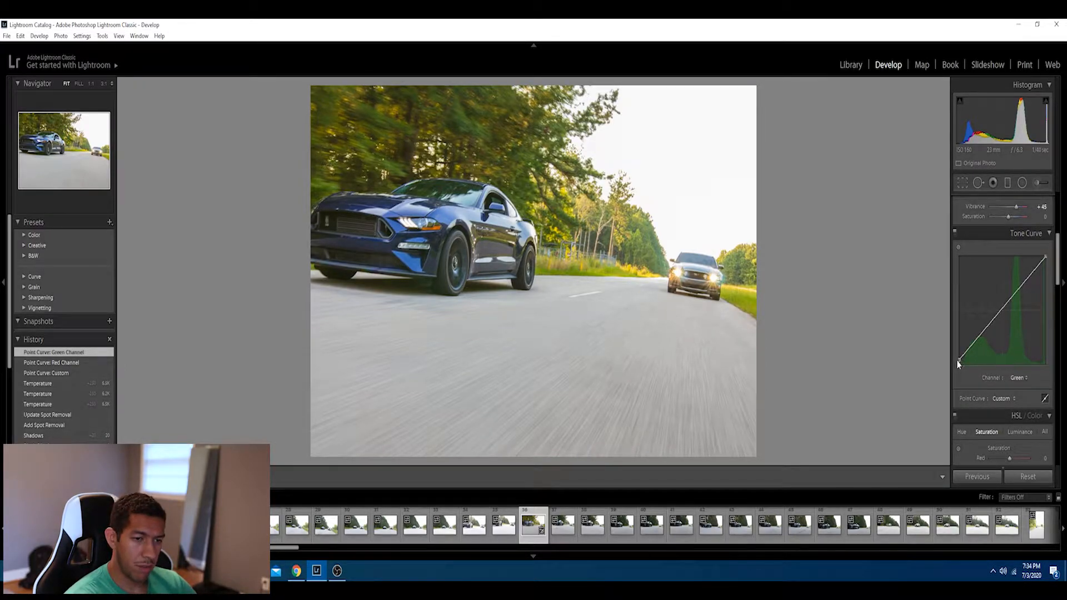
Return the black points of the green and red channel tone curves to the bottom corner.
drag(958, 360, 957, 366)
click(1019, 378)
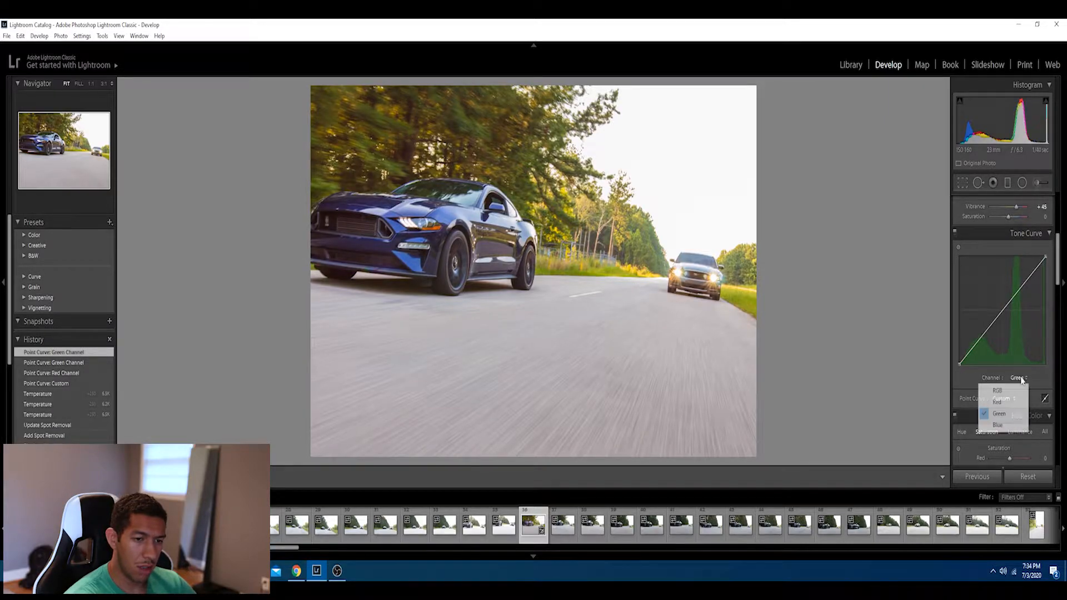
click(999, 414)
click(1019, 377)
click(997, 402)
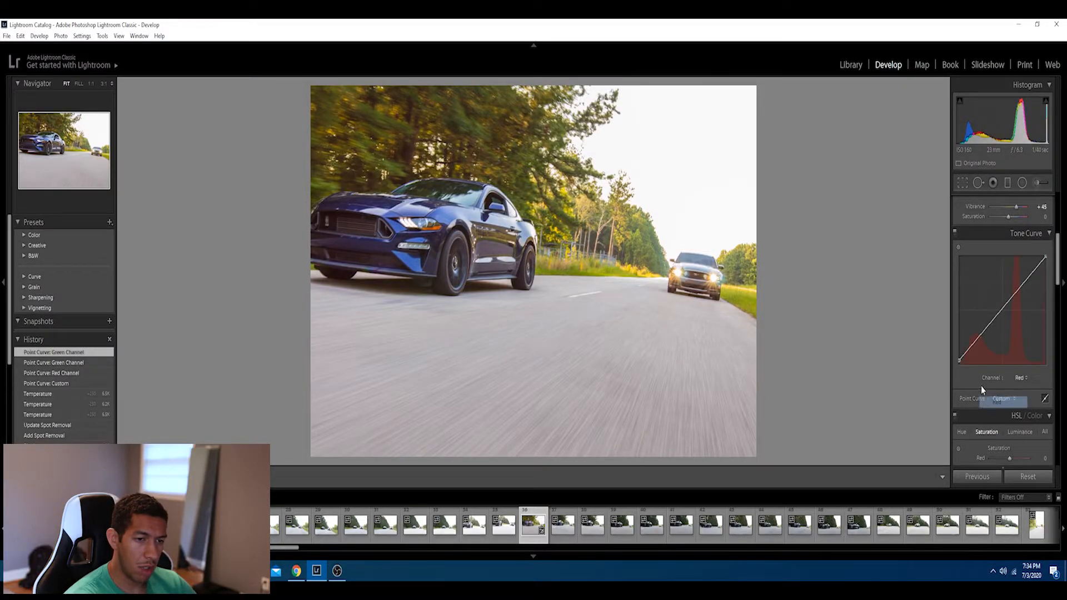
drag(959, 359, 957, 376)
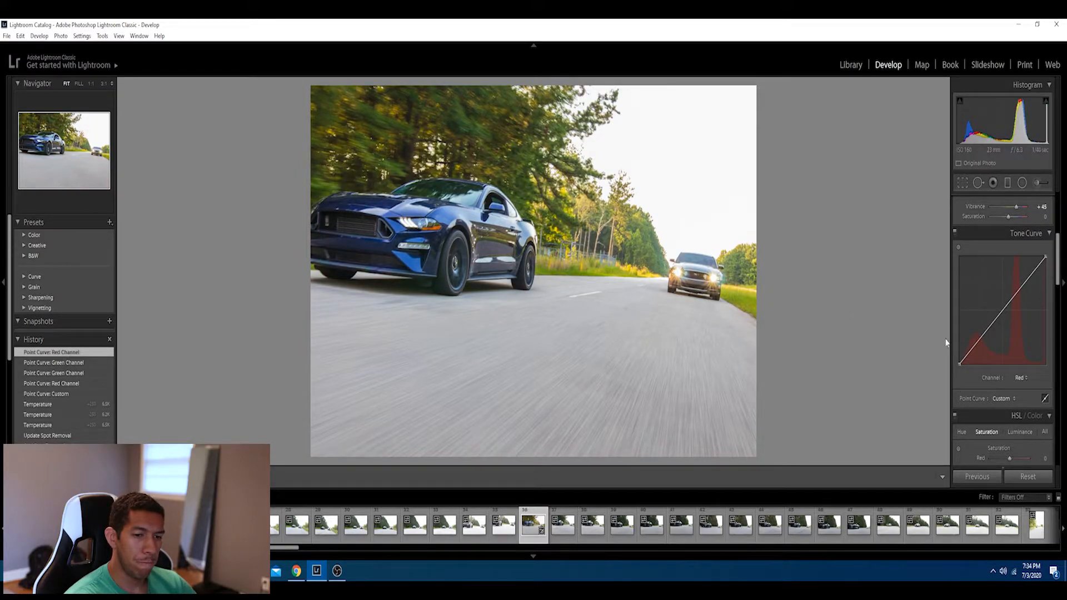
Turn on chromatic aberration removal and lens profile corrections for the photo.
scroll(967, 378, down, 5)
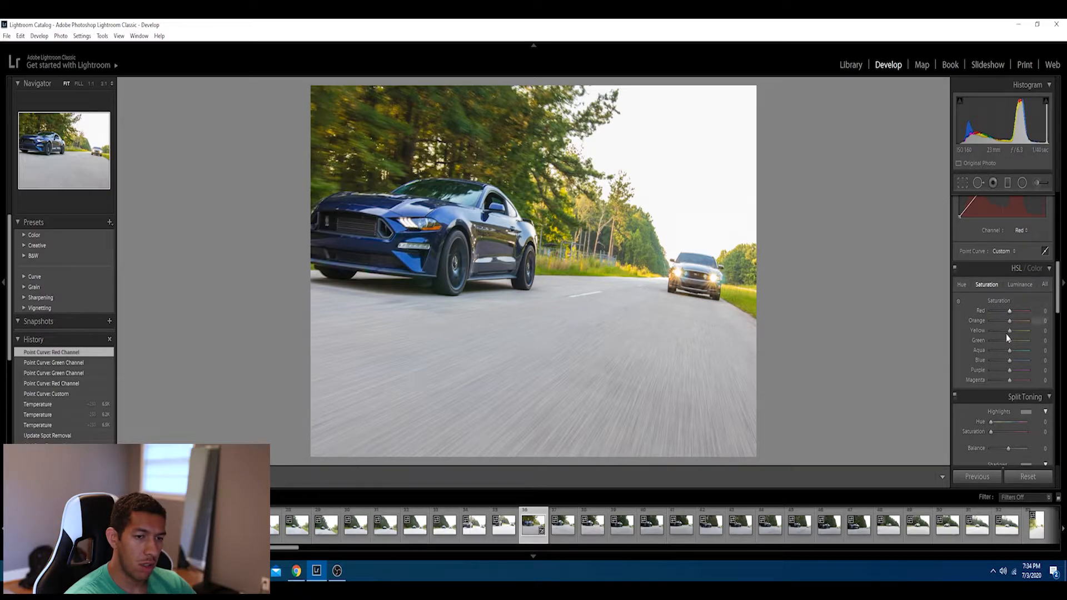
scroll(982, 351, down, 8)
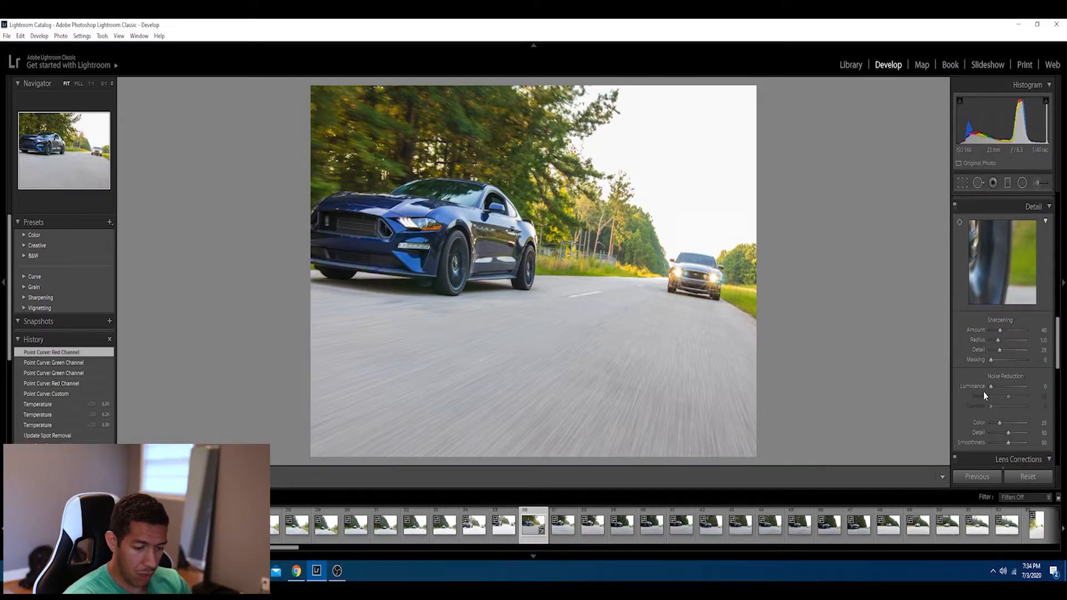
scroll(983, 392, down, 3)
click(969, 417)
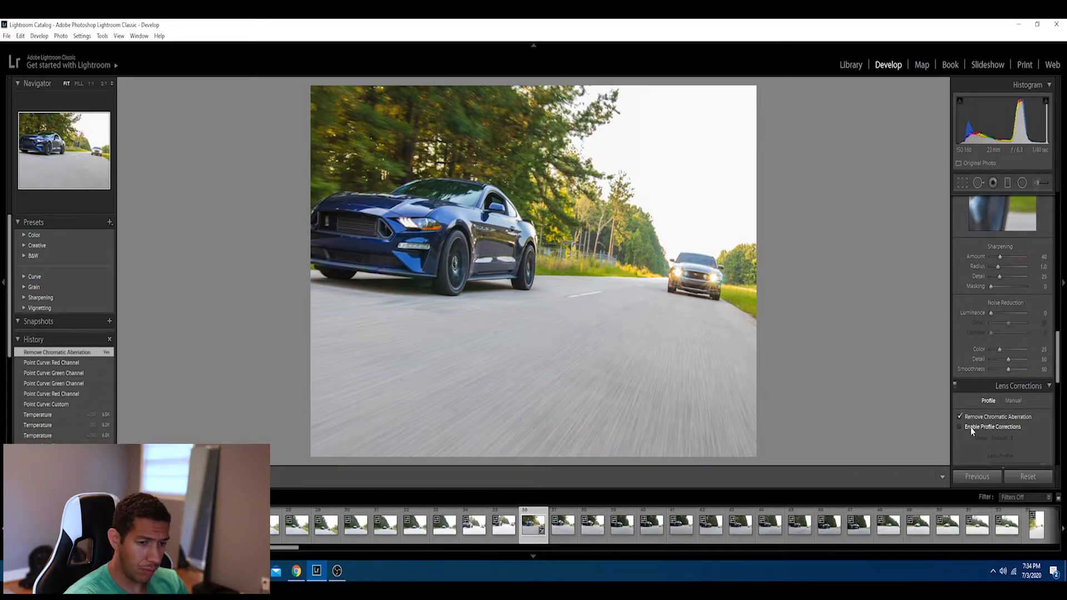
click(970, 426)
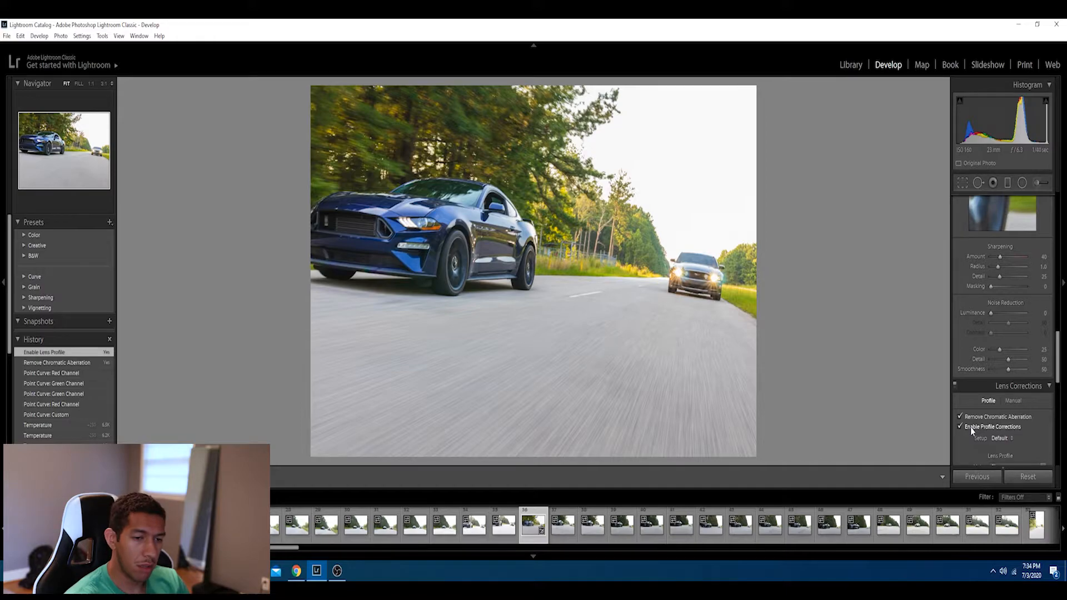
Try a calibration blue primary hue of -60 on the photo and reset it.
scroll(972, 404, down, 4)
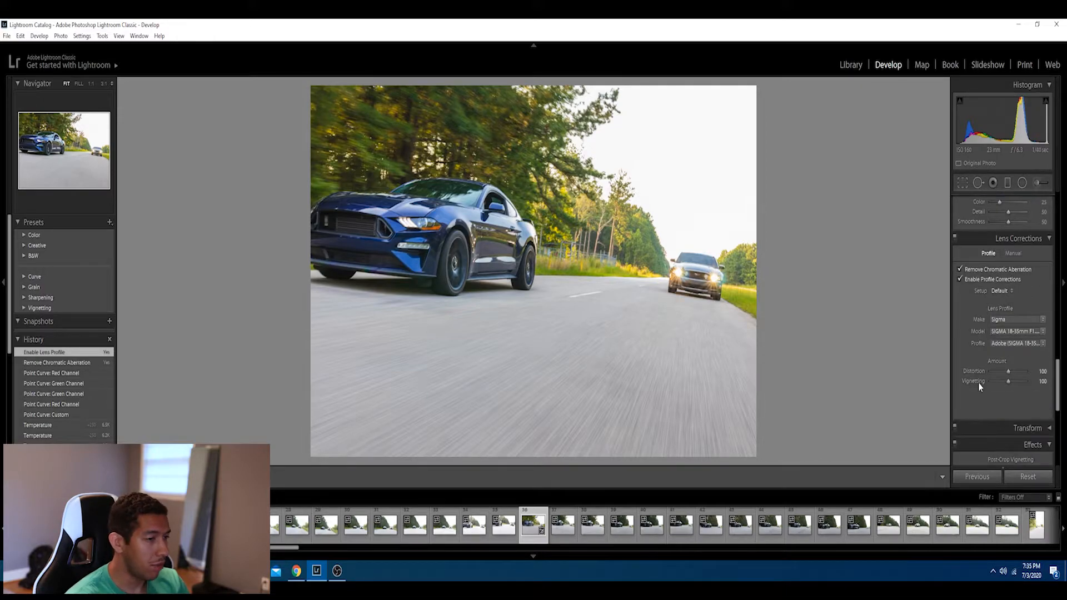
scroll(979, 386, down, 4)
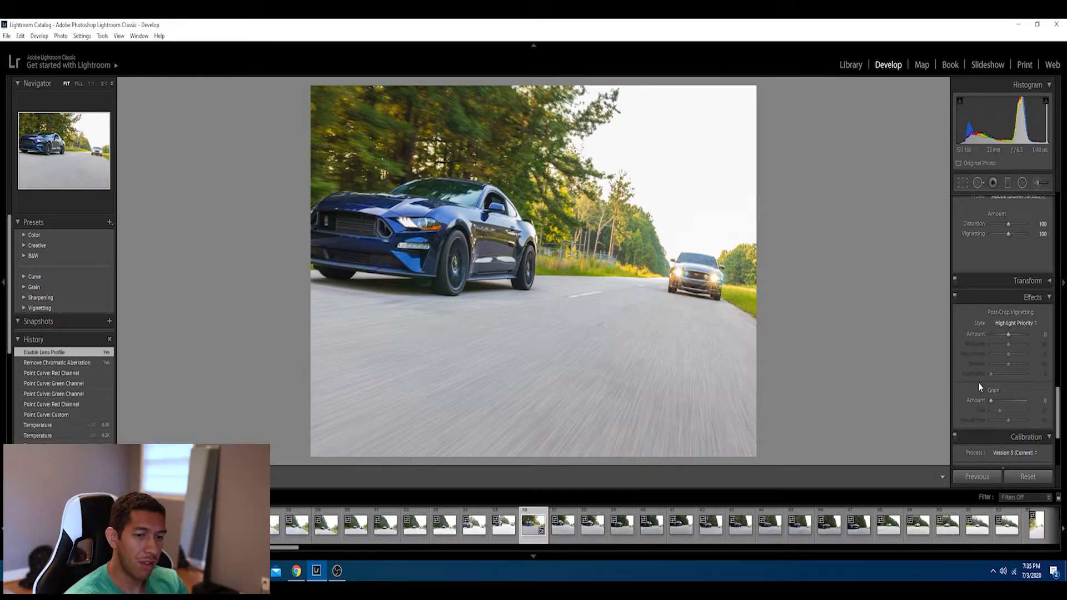
scroll(978, 378, down, 4)
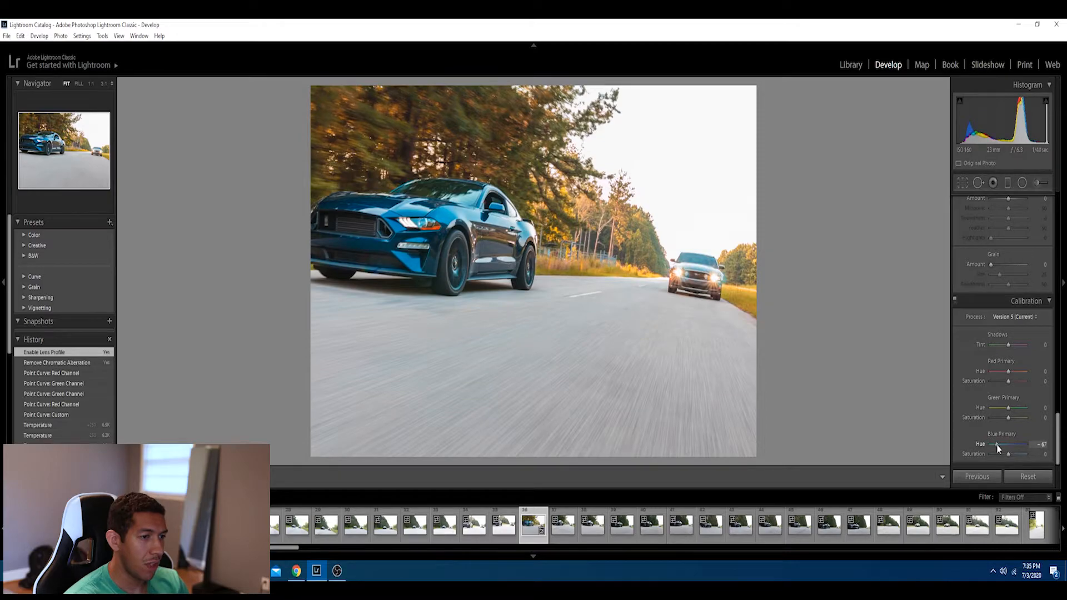
drag(1001, 444, 998, 444)
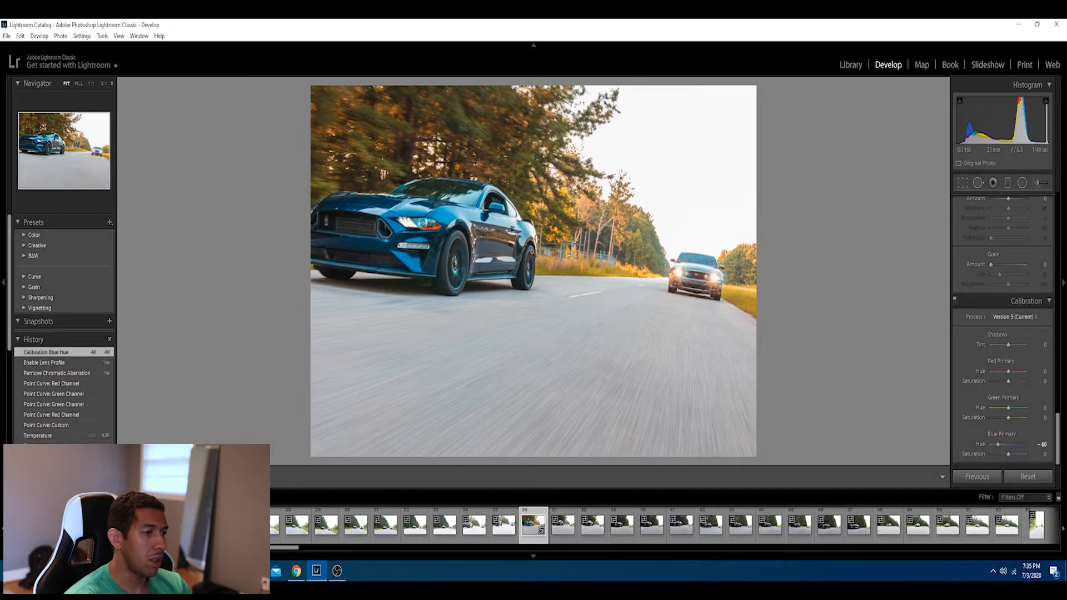
click(480, 236)
drag(633, 207, 598, 278)
click(631, 231)
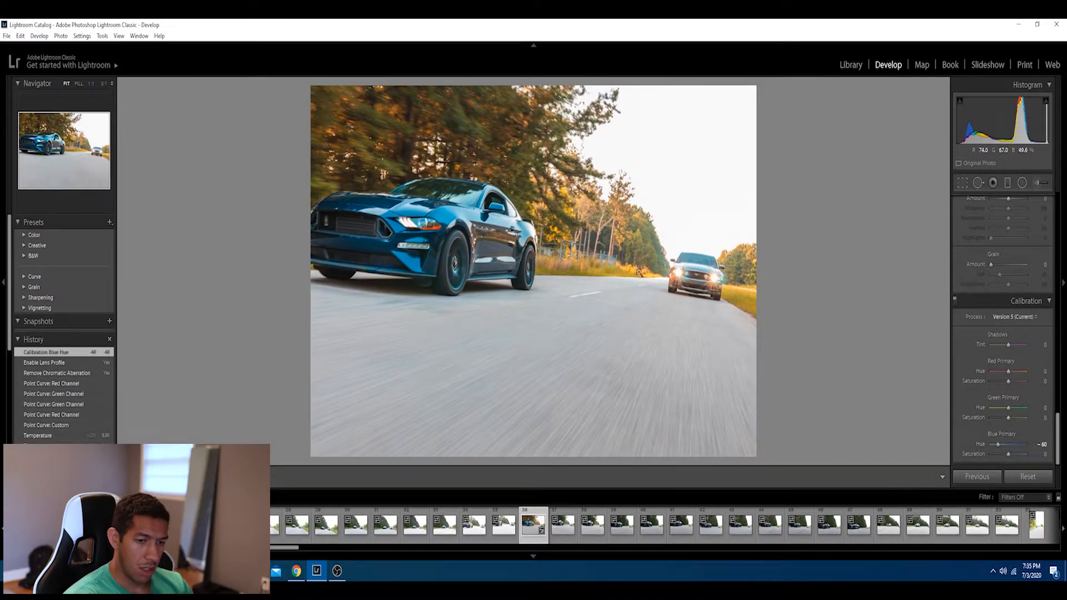
double_click(999, 445)
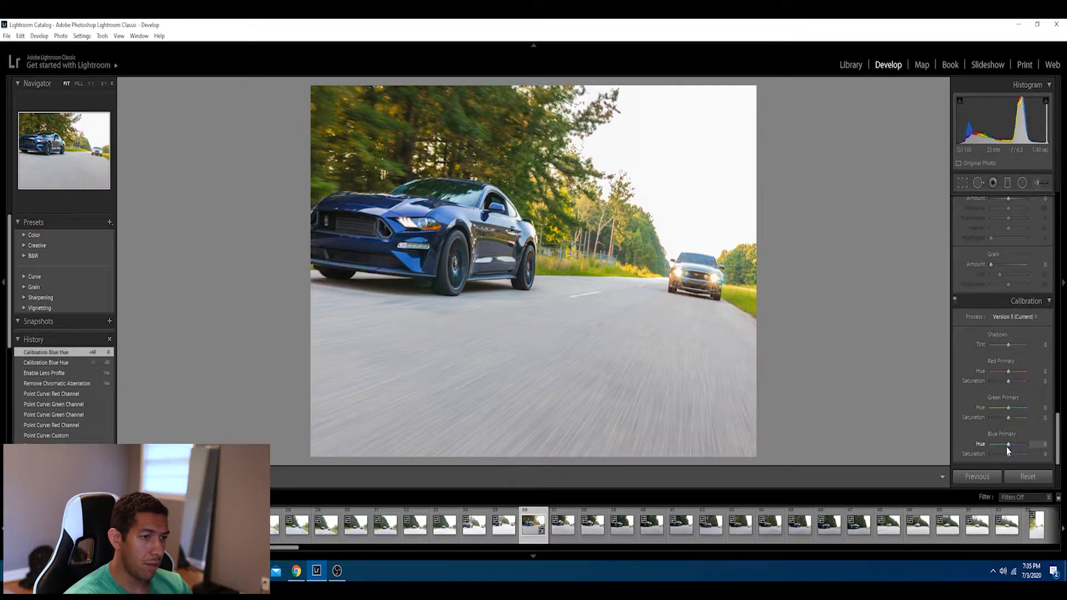
Set the calibration blue primary hue to -62 and check the rear Mustang up close.
drag(1008, 446, 1000, 446)
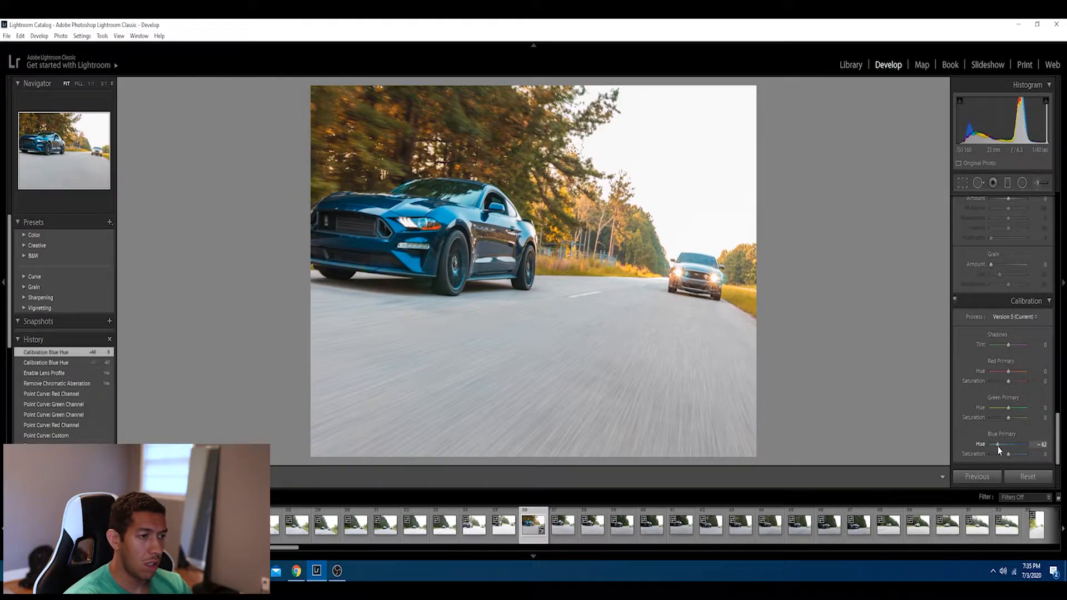
drag(998, 445, 997, 445)
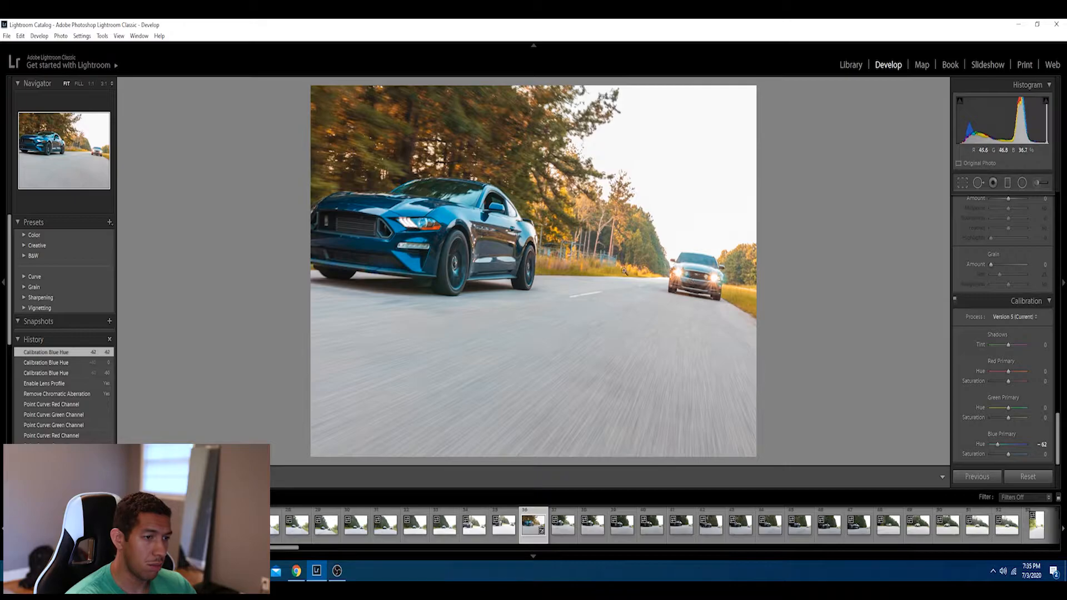
click(690, 276)
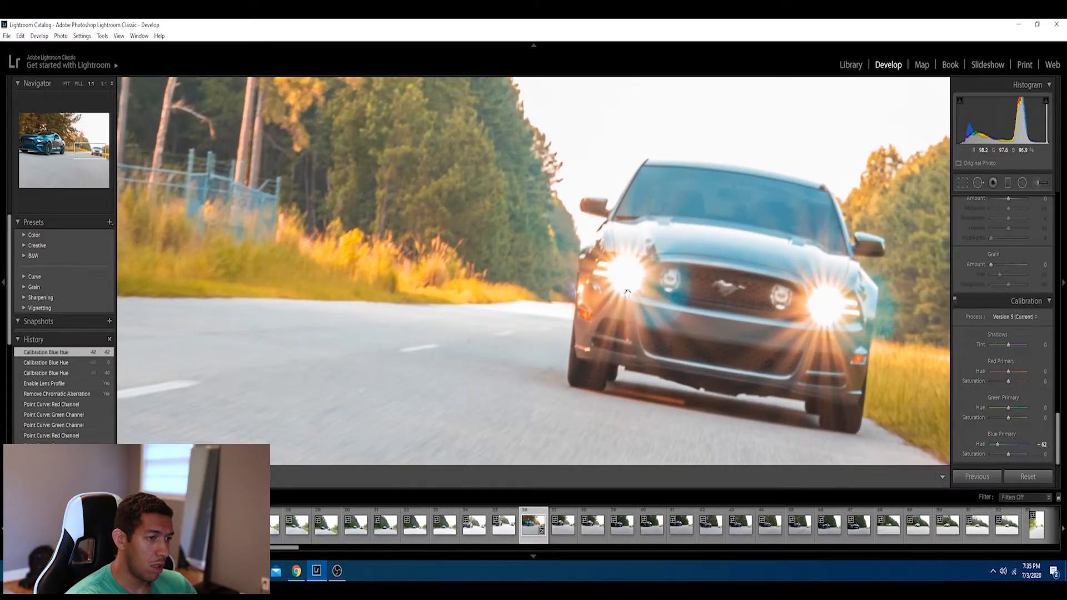
click(667, 308)
Compare the before and after versions side by side, up close on the front Mustang's headlight and fender.
drag(1060, 450, 1059, 222)
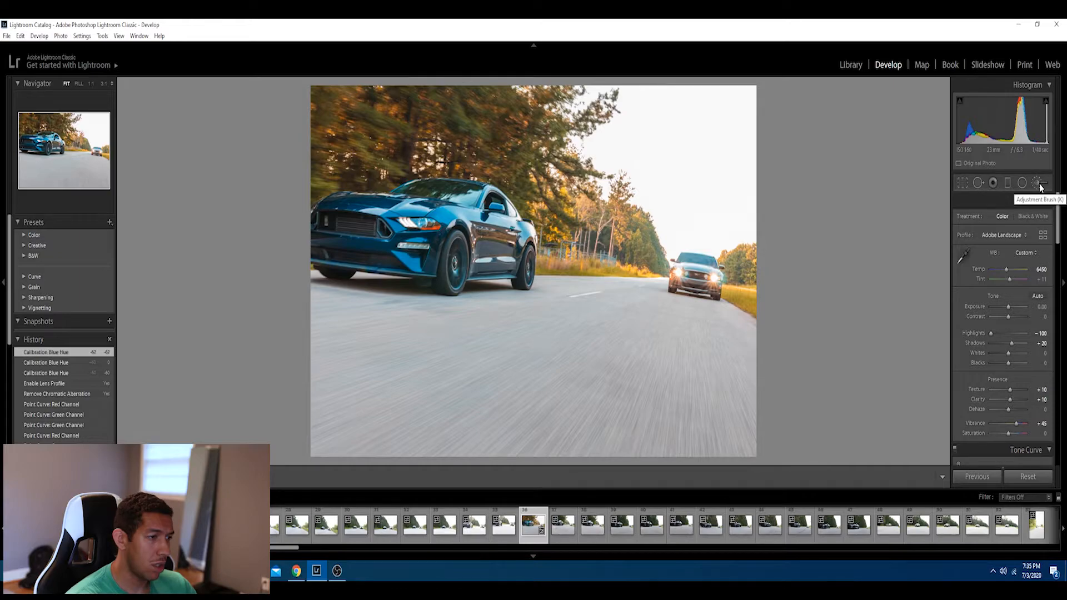
drag(1059, 236, 1060, 288)
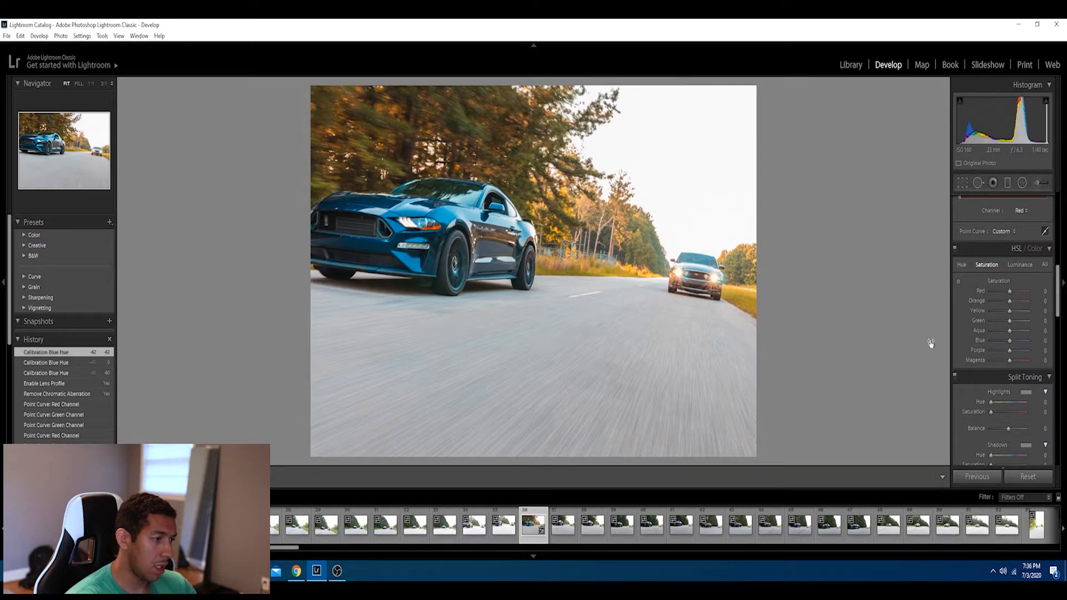
key(y)
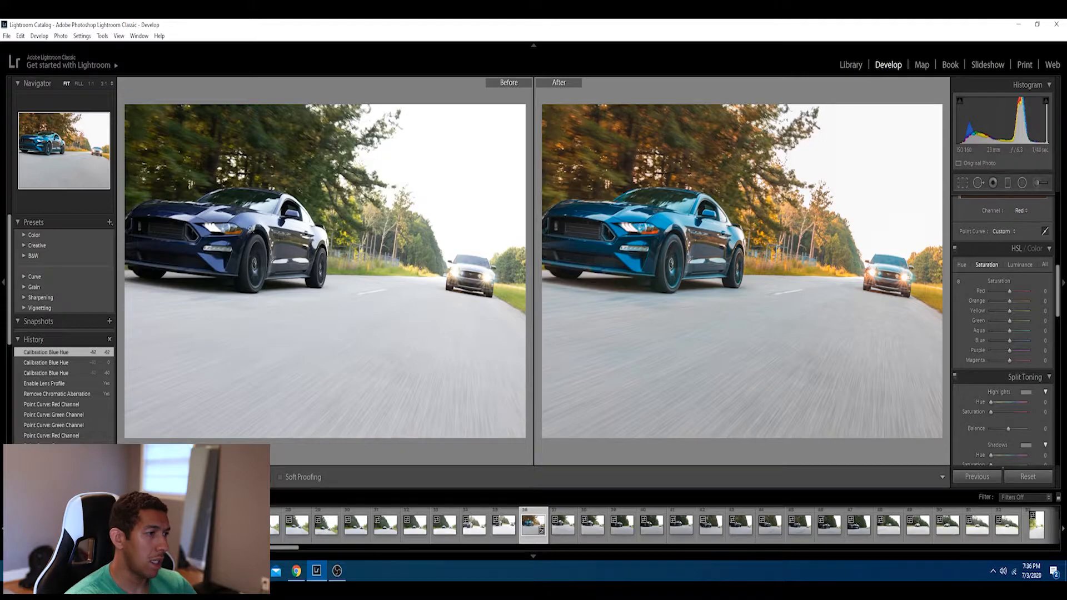
click(225, 228)
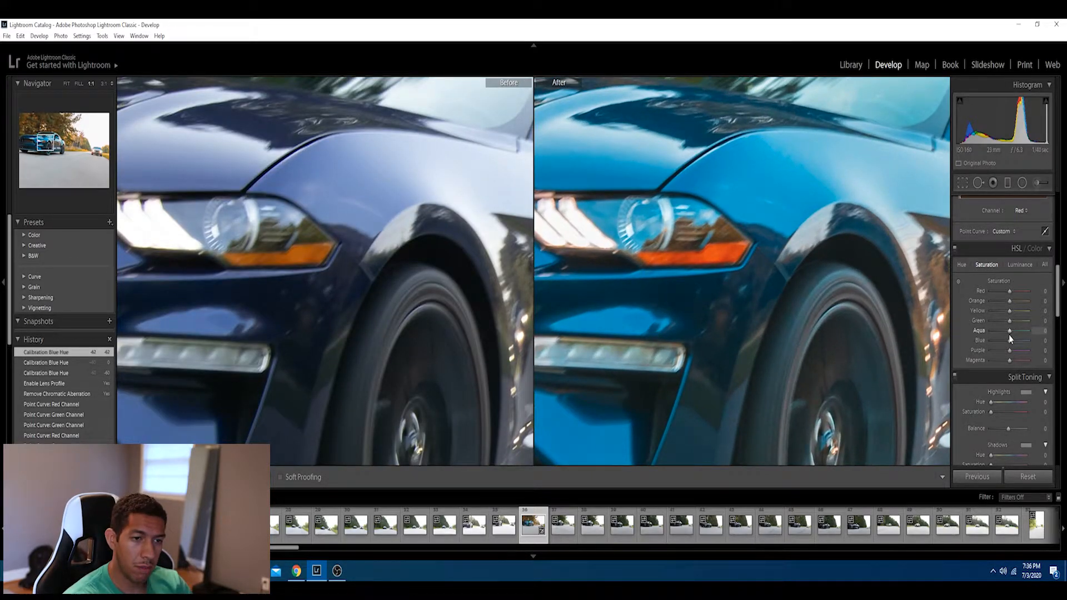
Shift the HSL aqua hue to +82 and the blue hue to +53, and return to the single full-photo view.
click(961, 265)
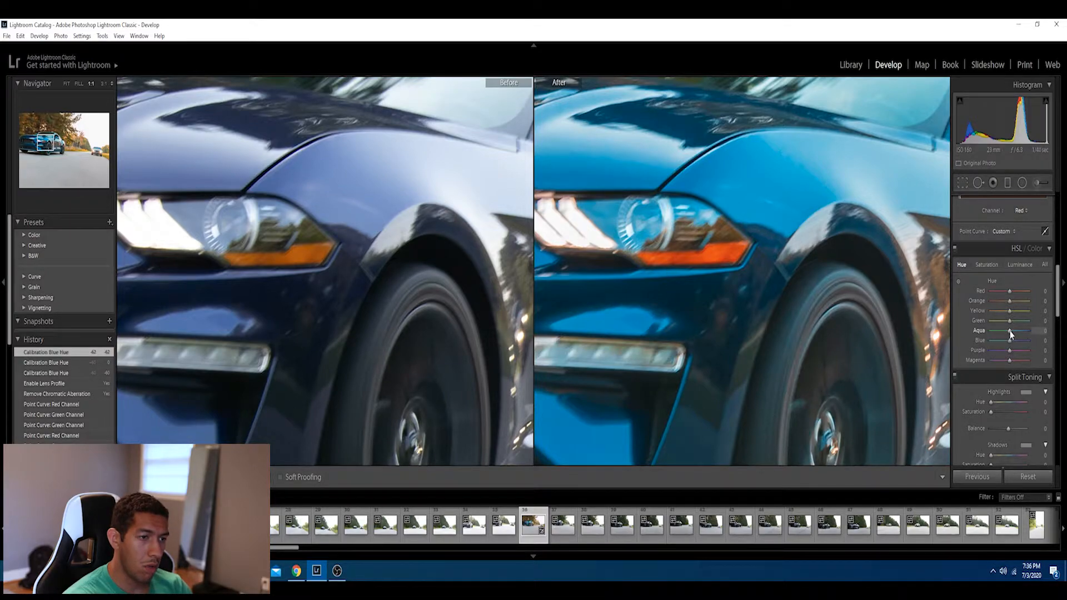
drag(1010, 333, 1016, 334)
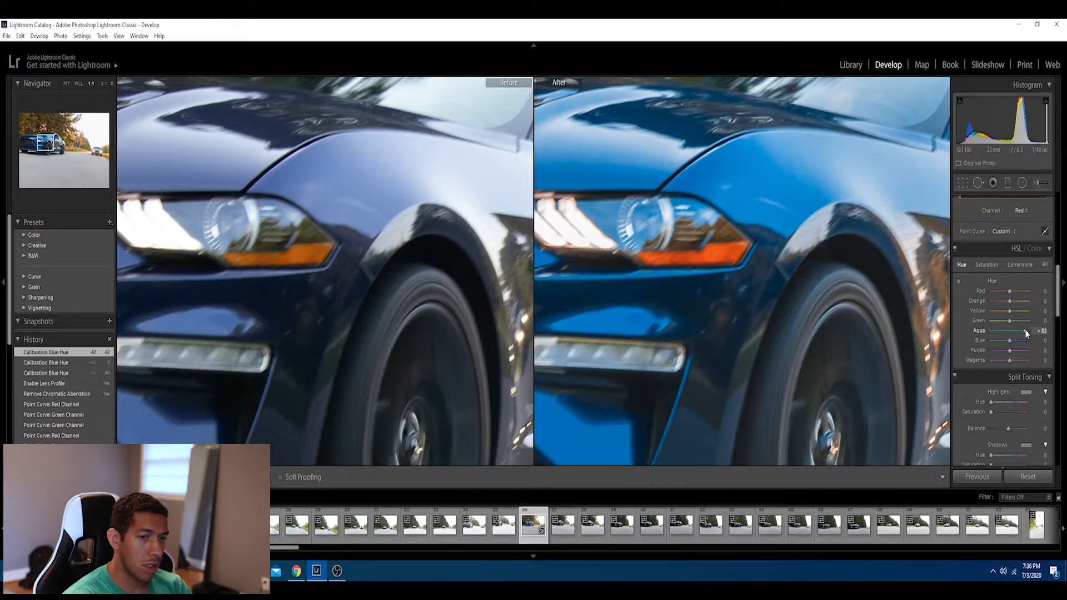
drag(1026, 332, 1026, 332)
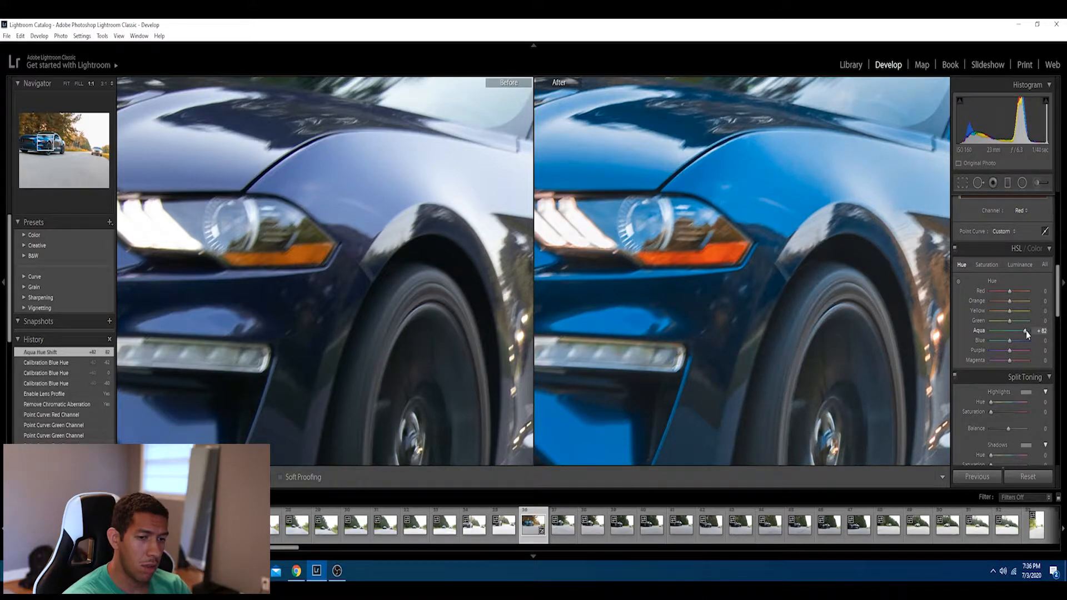
drag(1010, 341, 1019, 341)
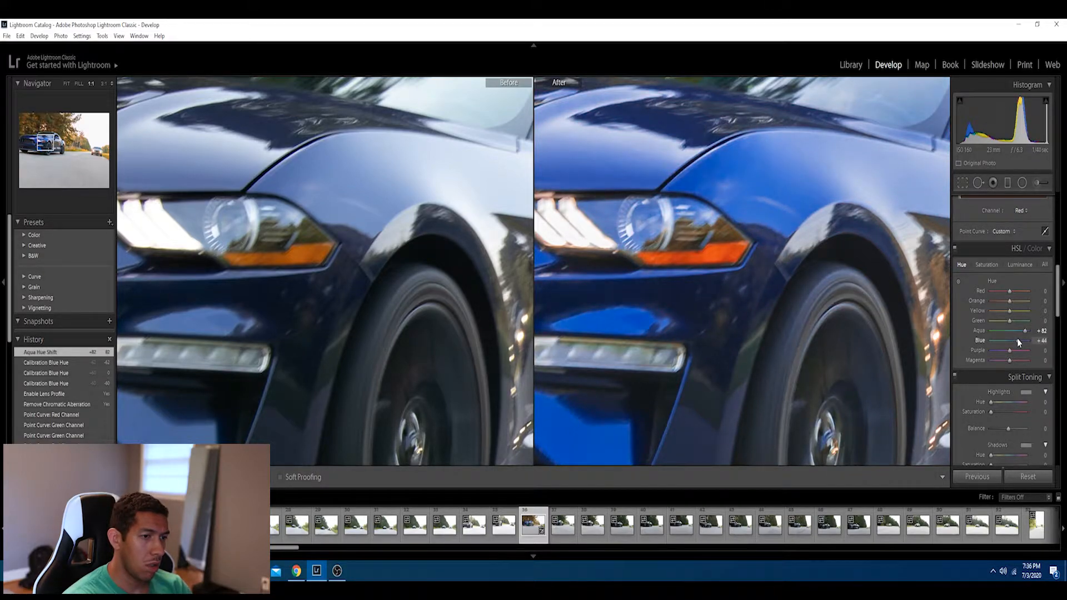
drag(1016, 339, 1018, 338)
key(z)
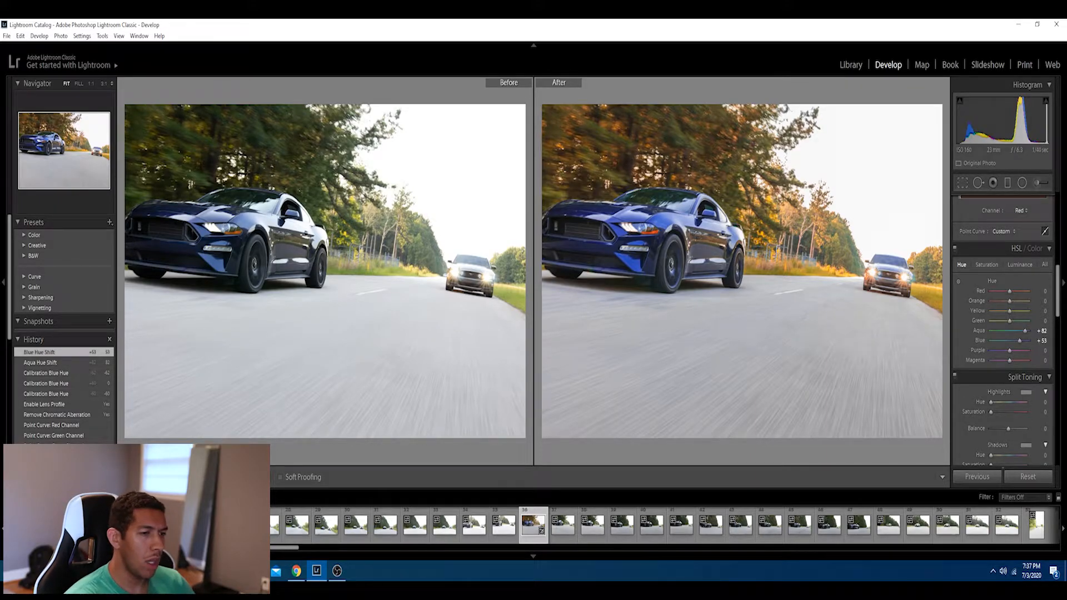
key(y)
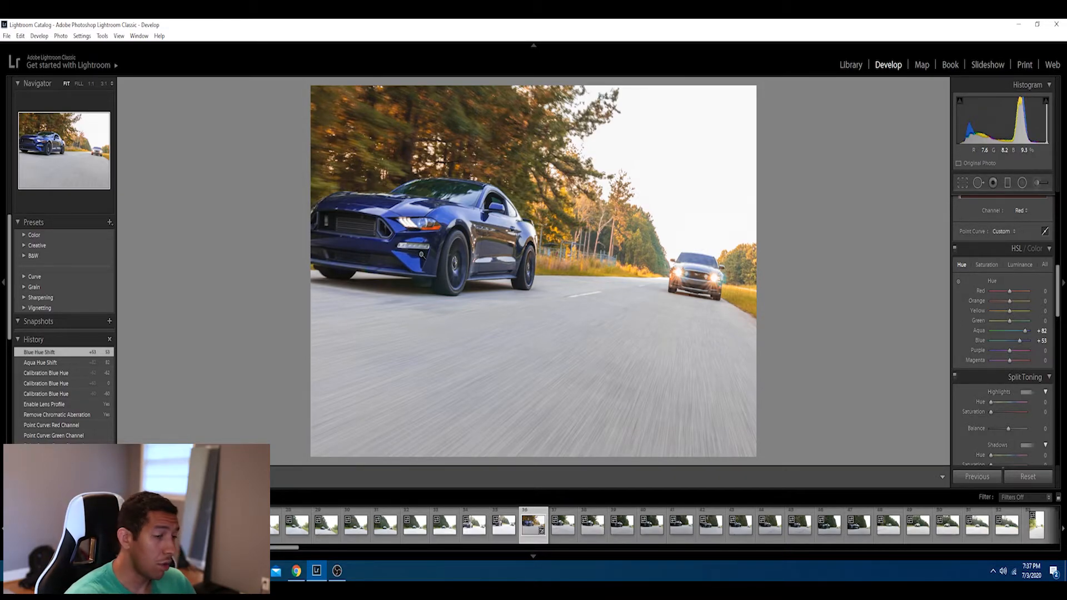
click(704, 276)
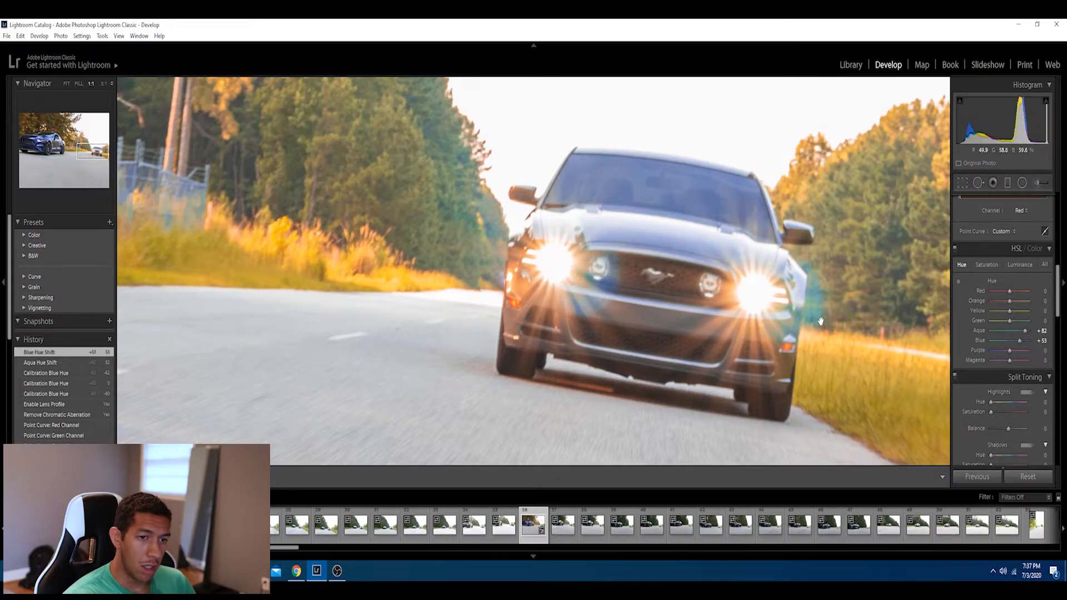
click(1036, 183)
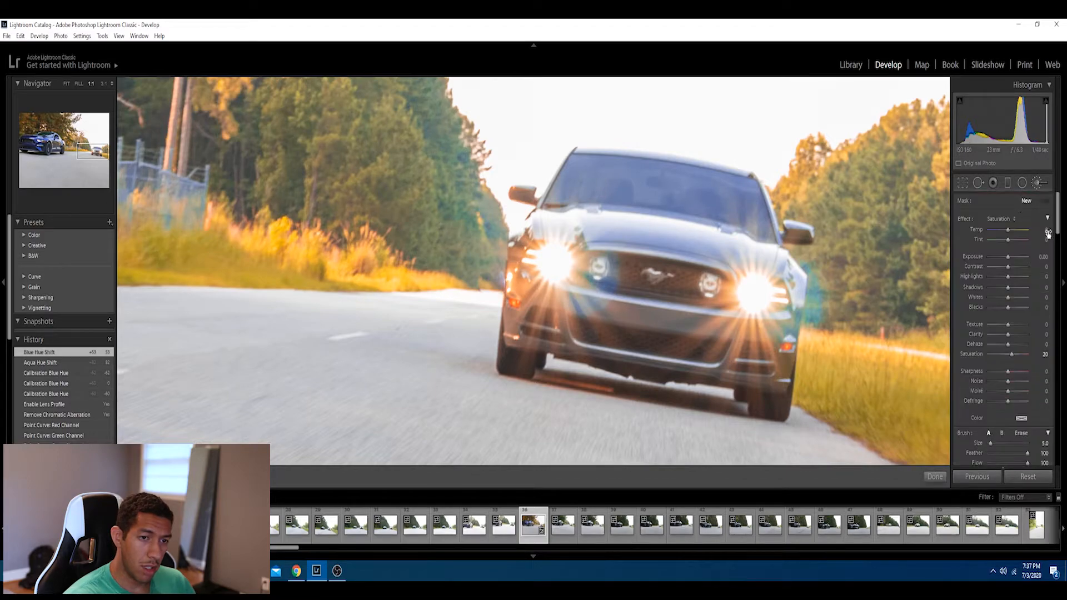
click(1006, 219)
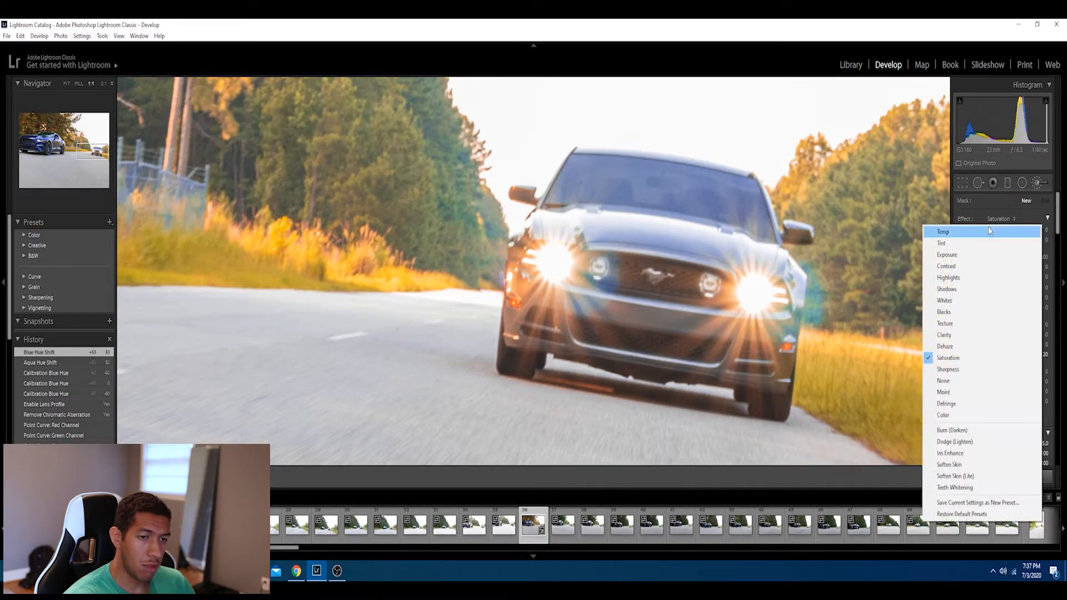
click(951, 358)
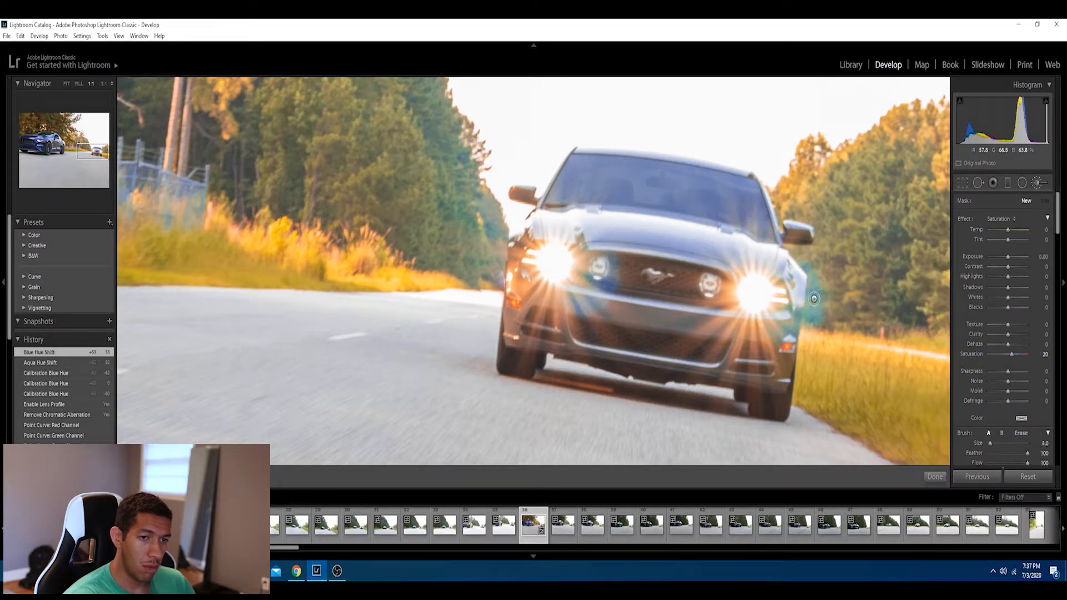
click(1008, 219)
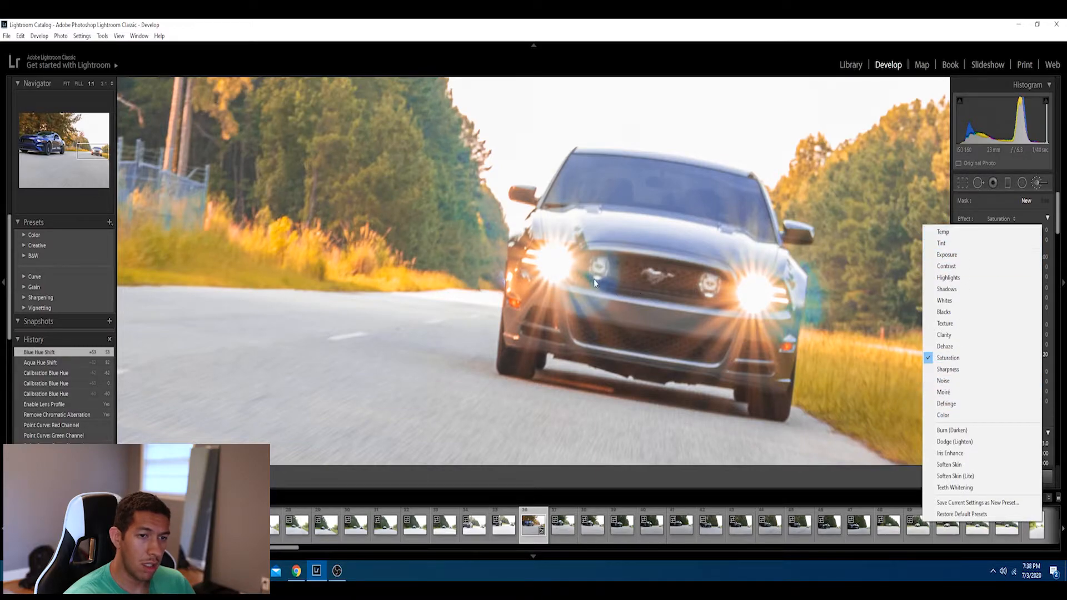
click(1027, 202)
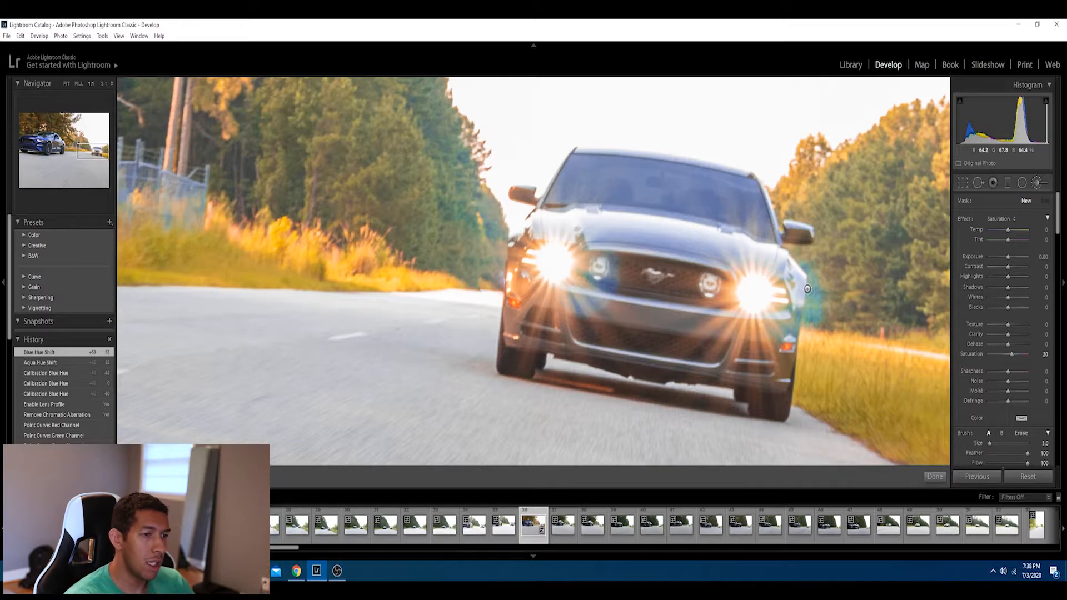
click(1036, 186)
click(591, 276)
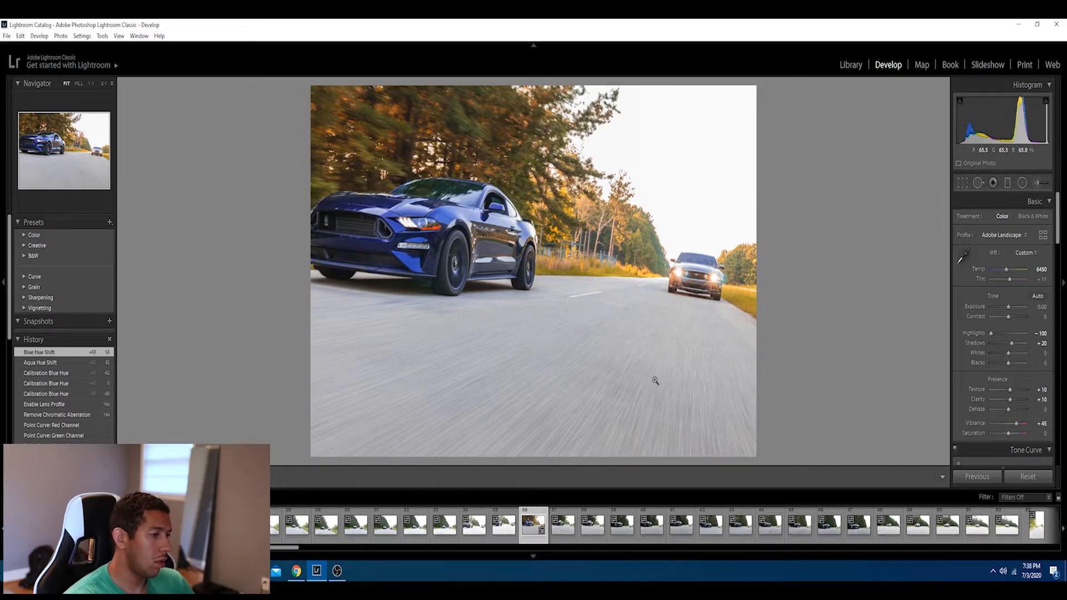
Compare the before and after versions of the full Mustang photo side by side.
key(y)
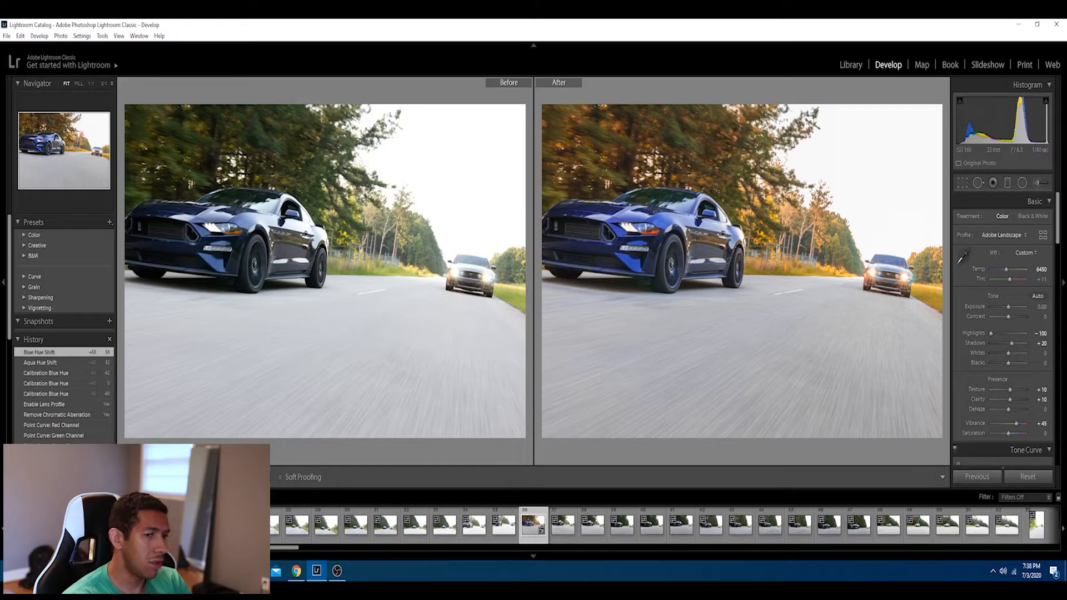
key(y)
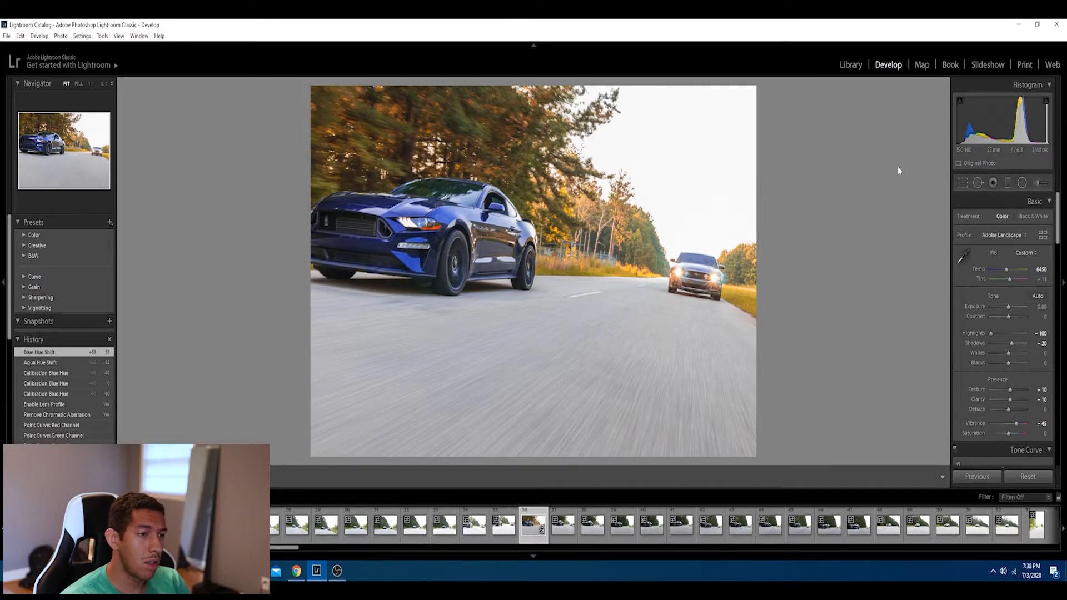
Go back to the library's thumbnail grid and open the photo of the blue and silver Nissans for developing.
click(850, 64)
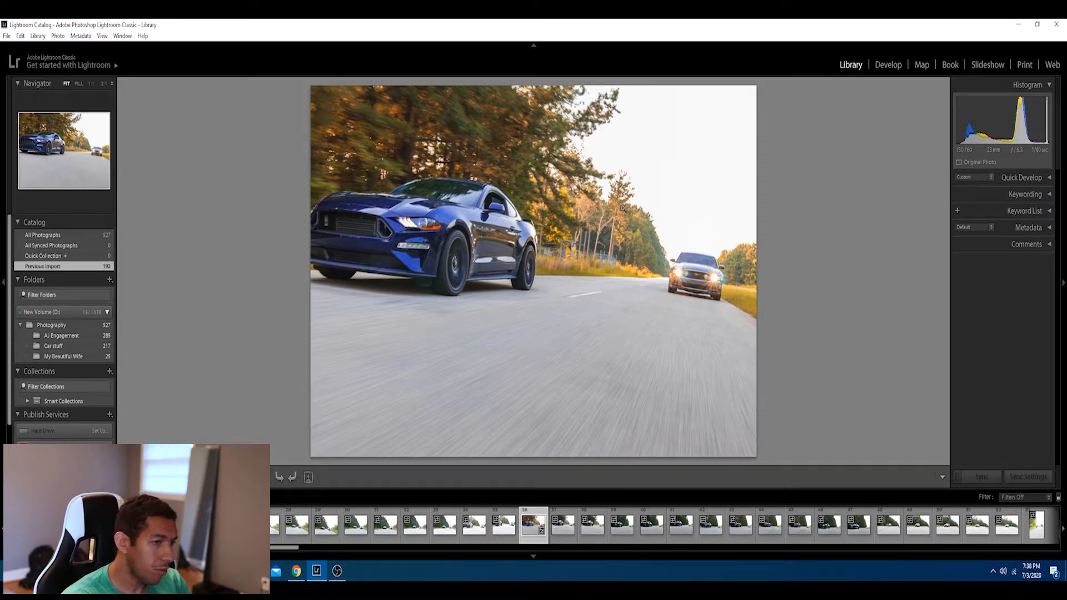
key(g)
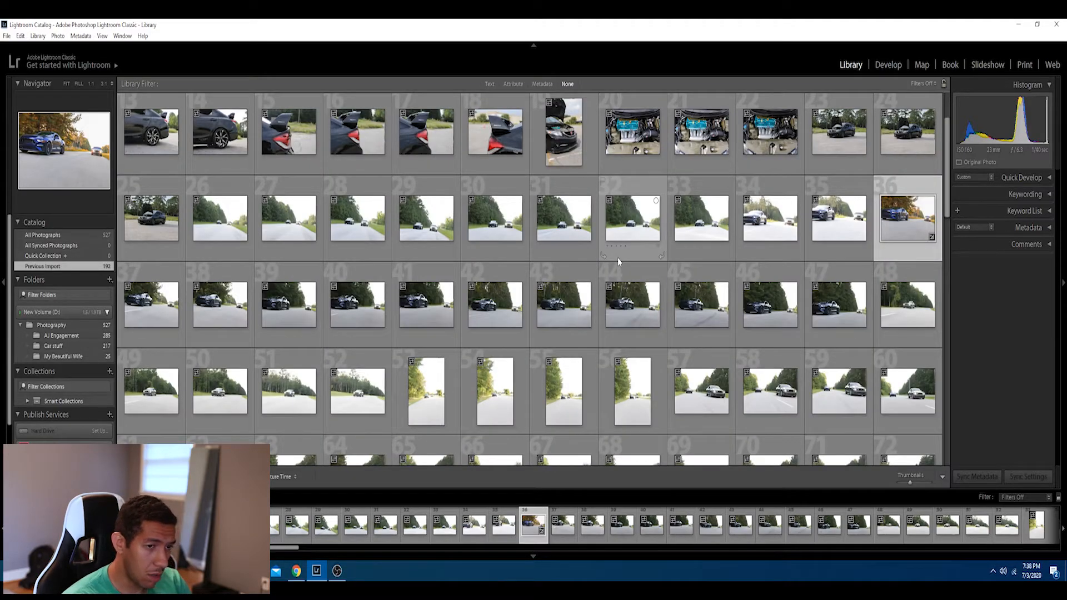
scroll(608, 274, up, 2)
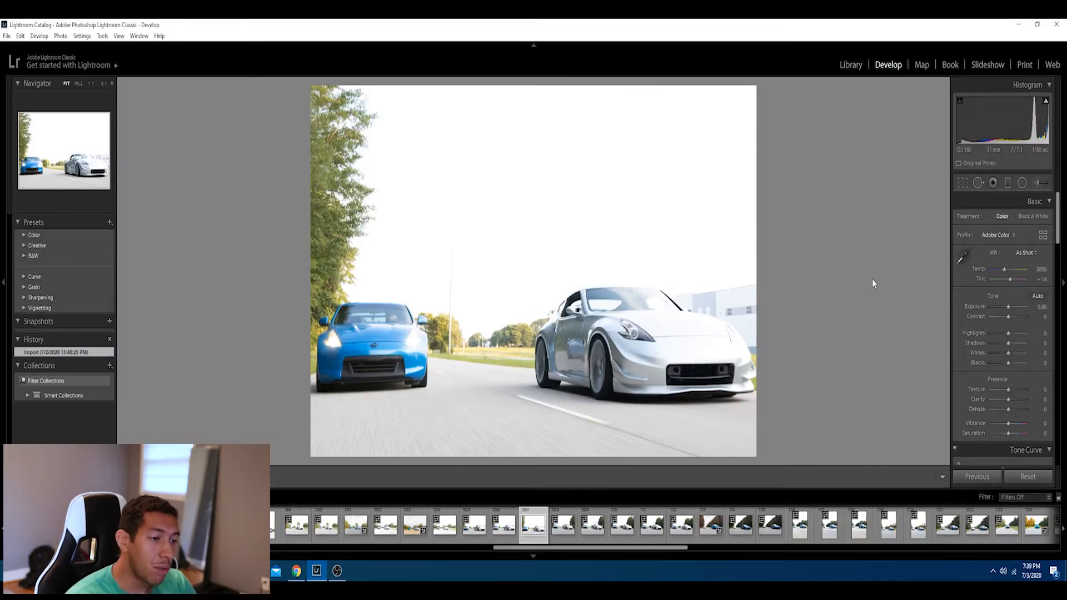
Apply the Adobe Landscape profile to the Nissan photo and lower its highlights to -100.
click(1010, 235)
click(989, 260)
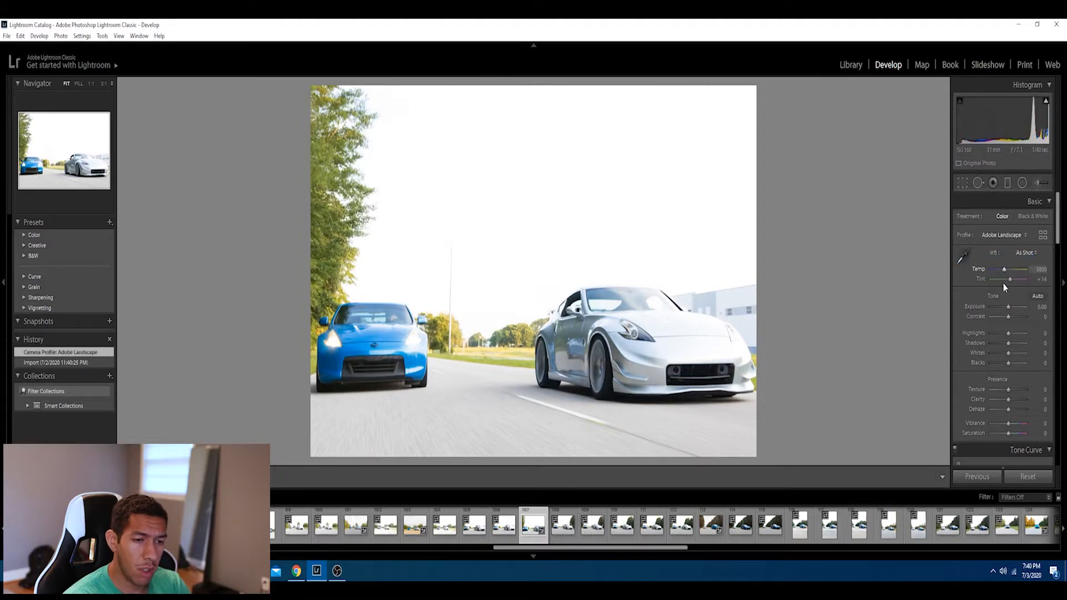
drag(1009, 339, 987, 338)
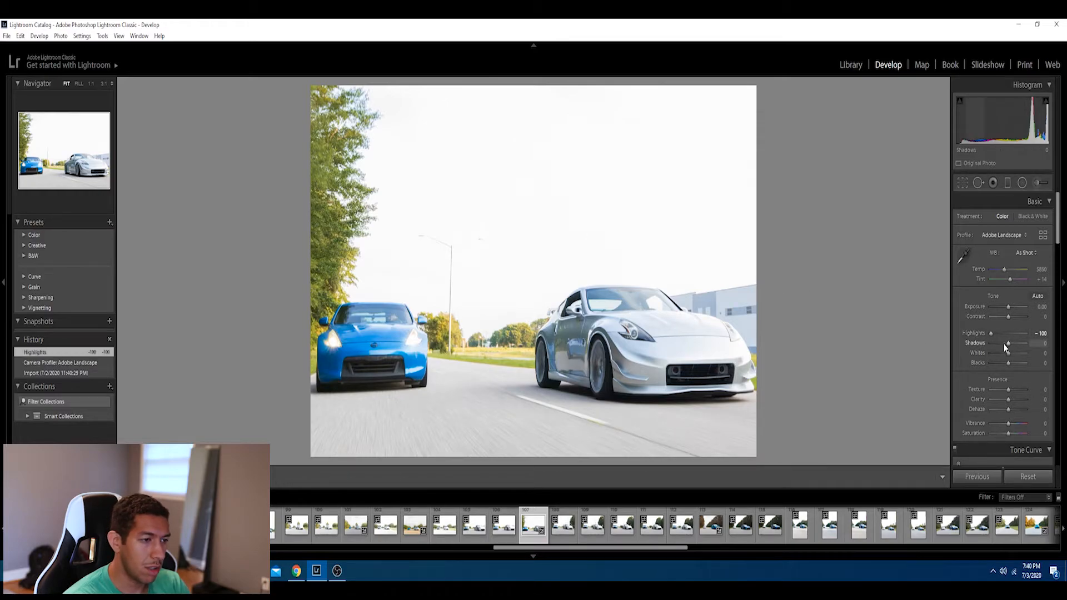
Try the shadows and whites at -100 each and reset both to 0.
drag(1005, 343, 943, 355)
double_click(993, 343)
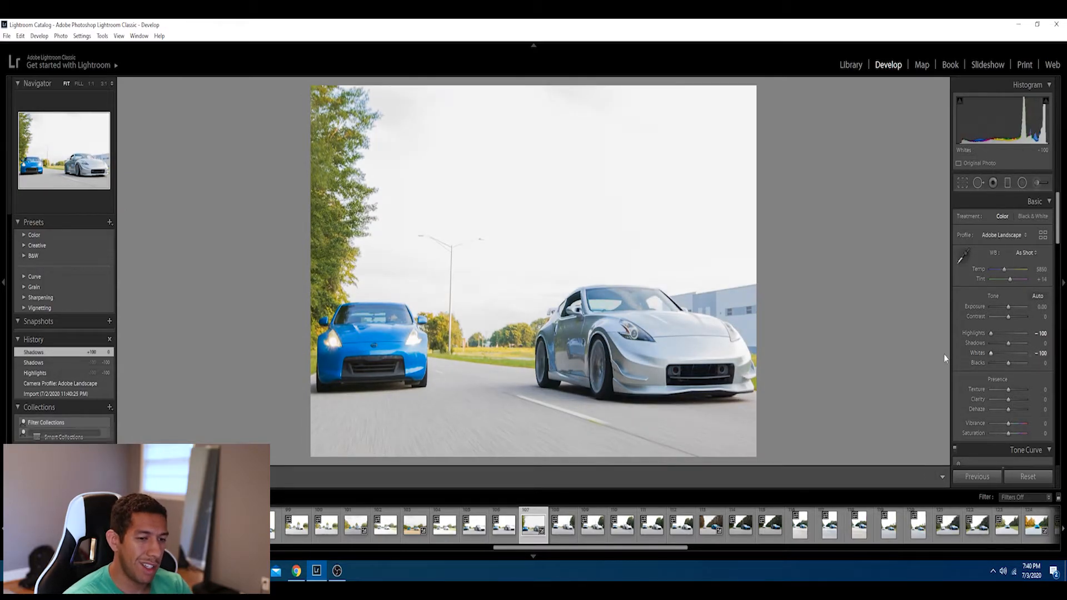
double_click(990, 355)
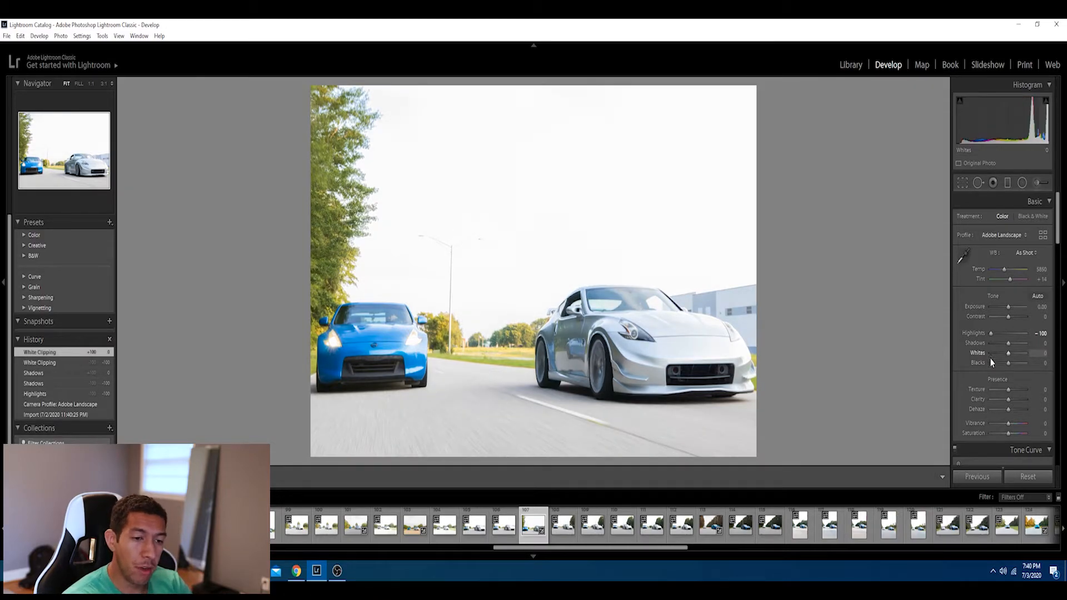
Set texture and clarity to +10 and vibrance to +50.
drag(1006, 392, 1011, 400)
scroll(1008, 425, up, 6)
scroll(1007, 426, up, 1)
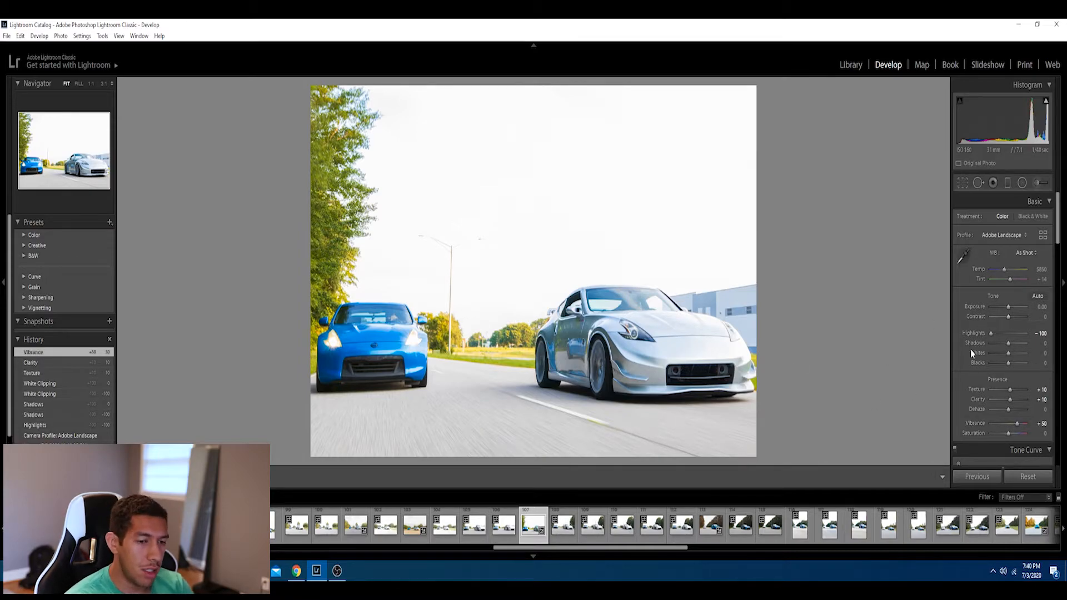
Lift the black point of the RGB tone curve slightly for faded shadows, and switch the curve to the red channel.
scroll(970, 351, down, 3)
scroll(967, 356, down, 5)
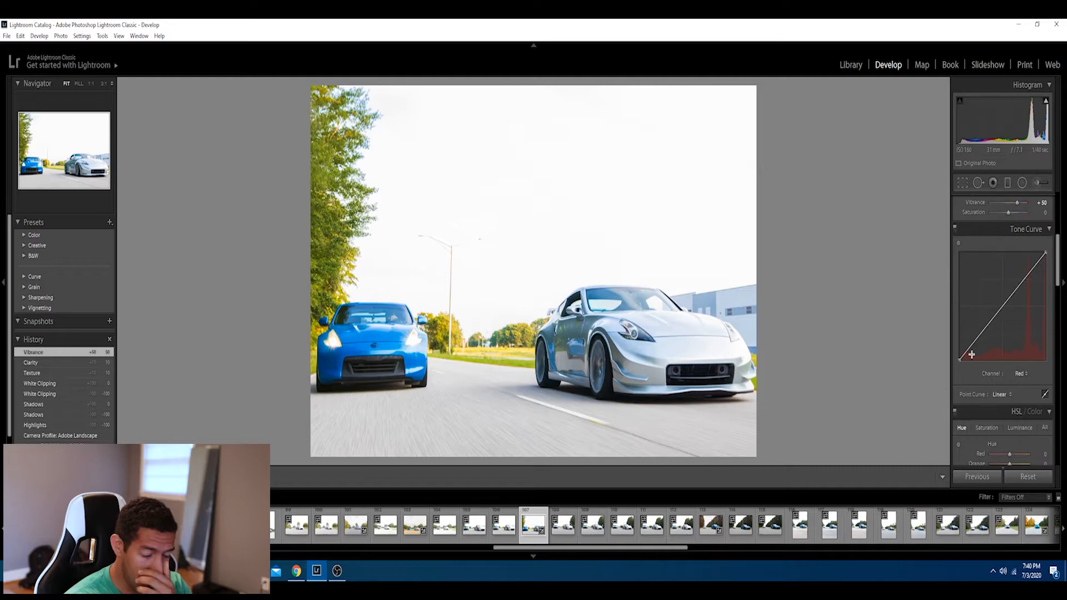
click(1020, 373)
click(1009, 387)
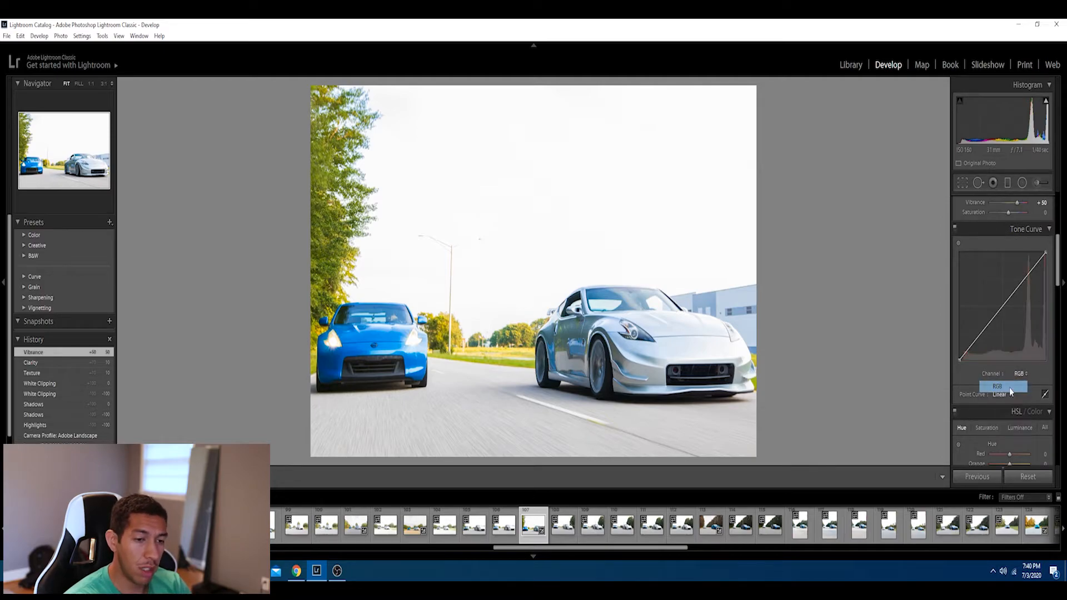
drag(963, 371, 979, 361)
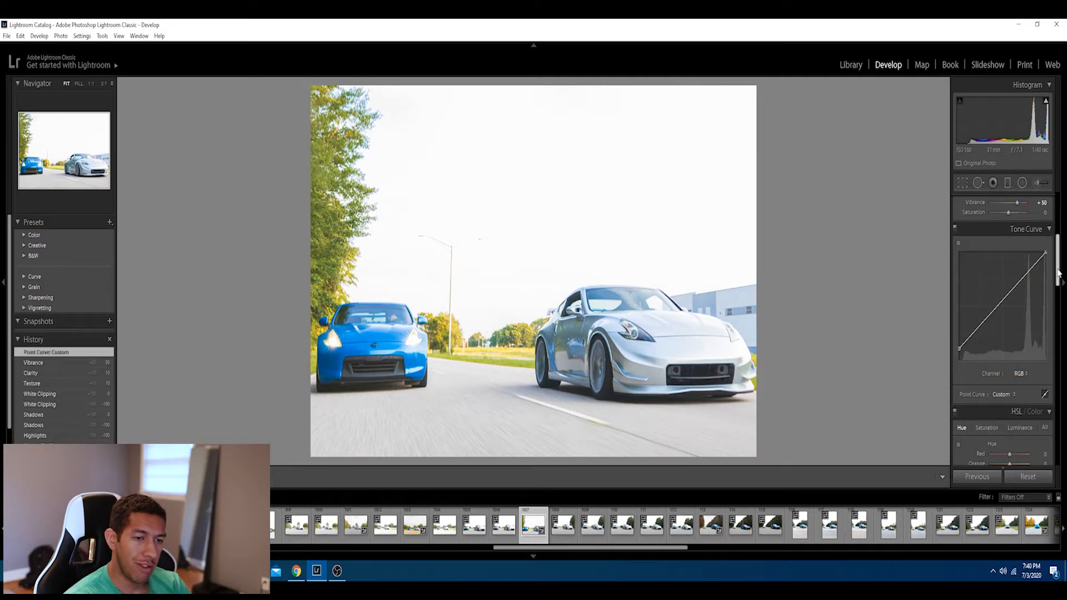
click(1020, 374)
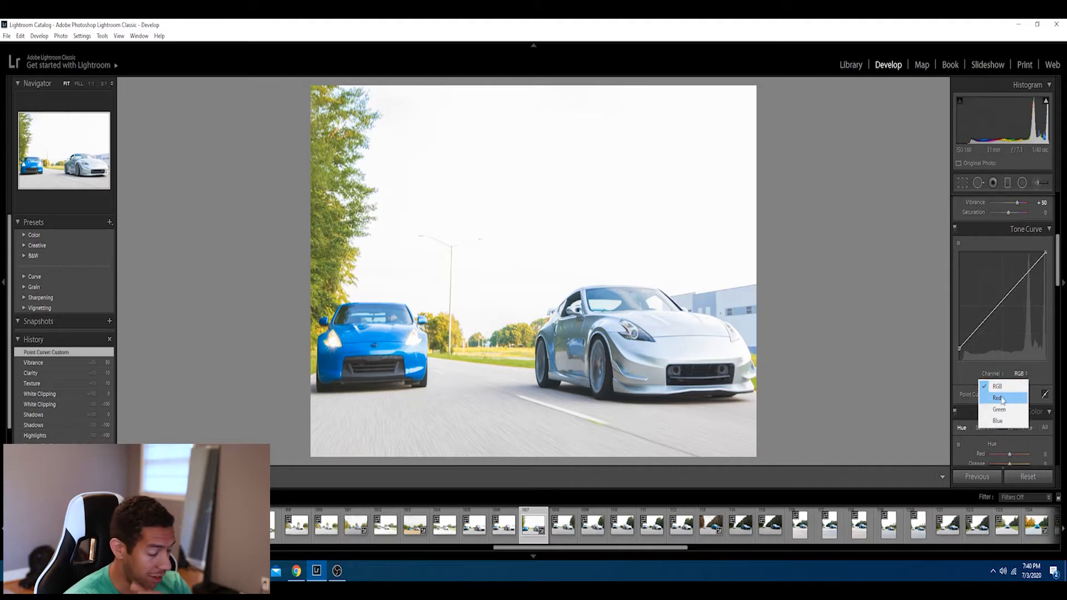
click(998, 398)
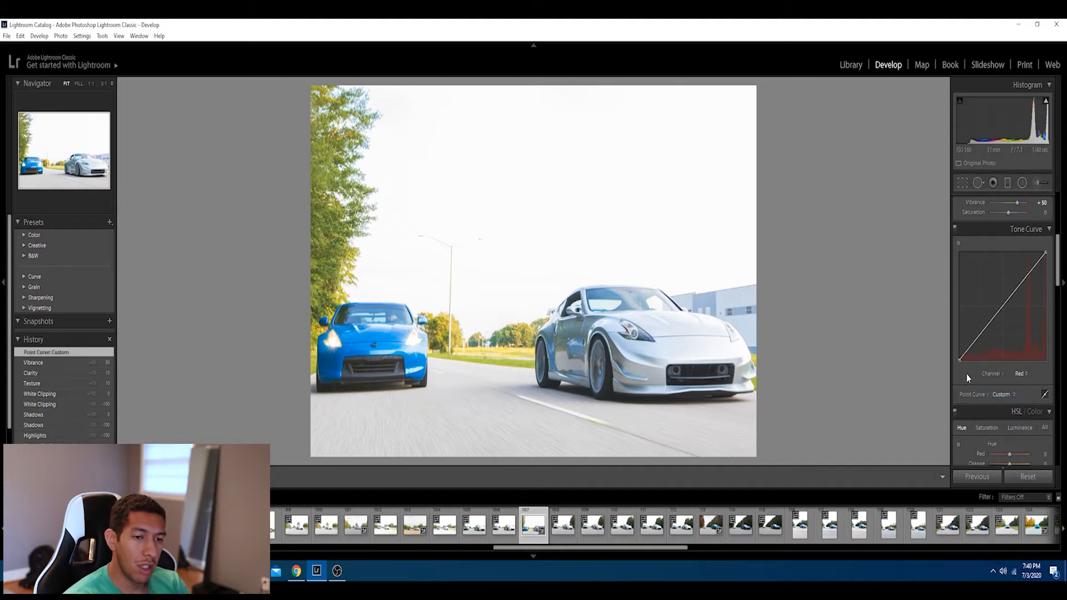
Warm the photo's white balance by setting the temperature to 6350.
scroll(1059, 274, up, 5)
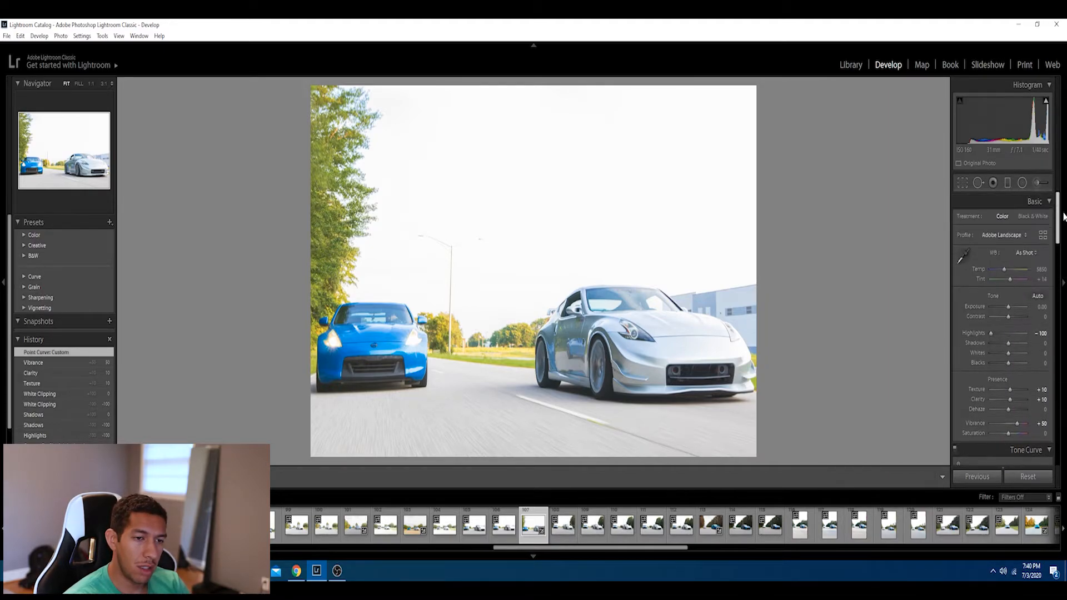
drag(1005, 269, 1006, 270)
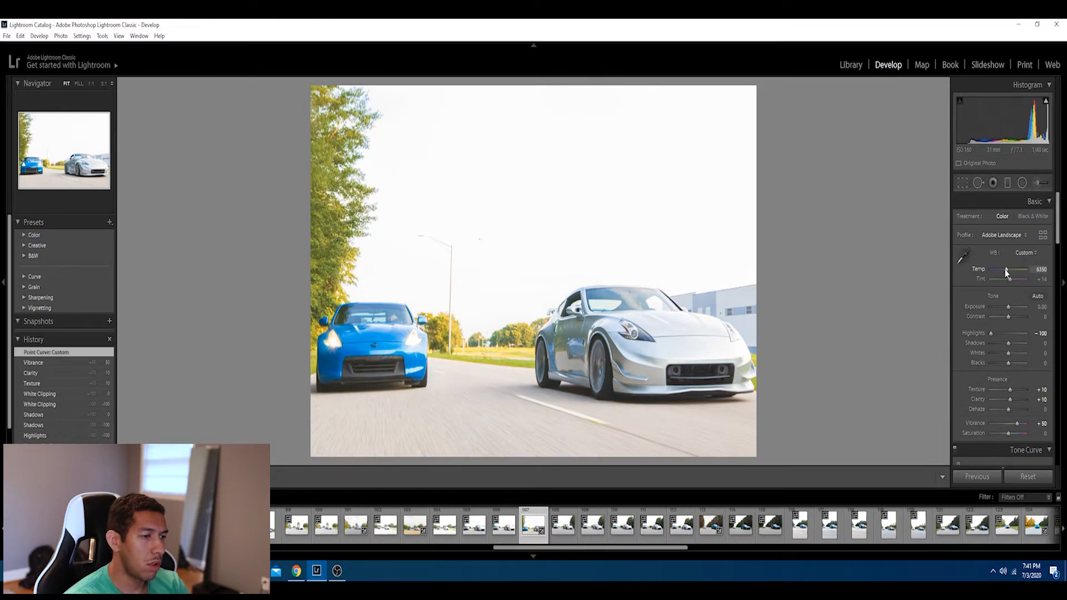
drag(1006, 270, 1007, 273)
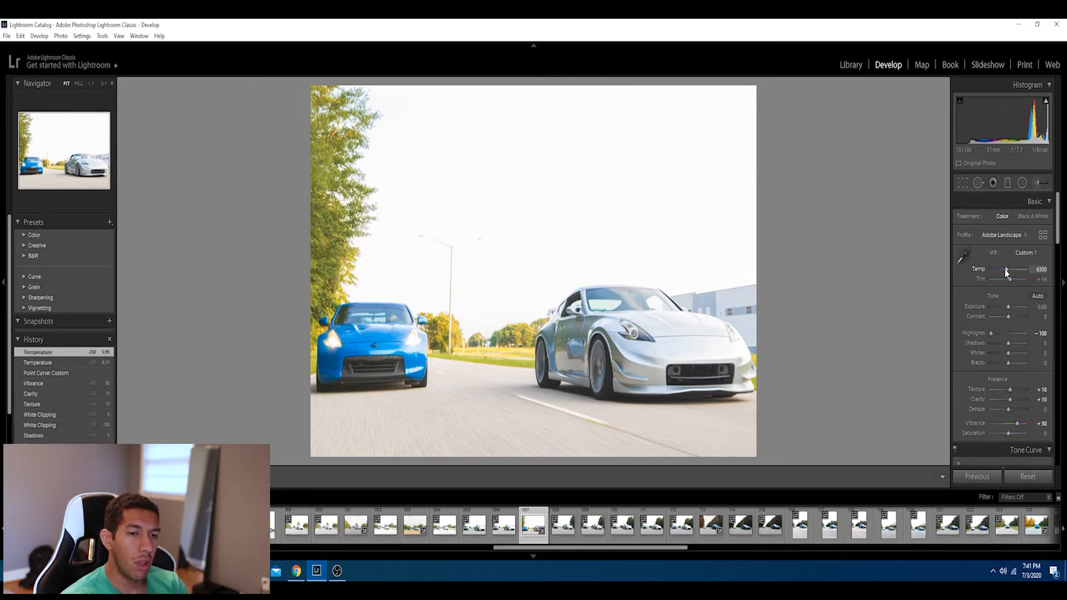
Enable chromatic aberration removal and lens profile corrections, switching the profile off and on again to compare its effect.
drag(1057, 222, 1060, 373)
click(986, 353)
click(983, 361)
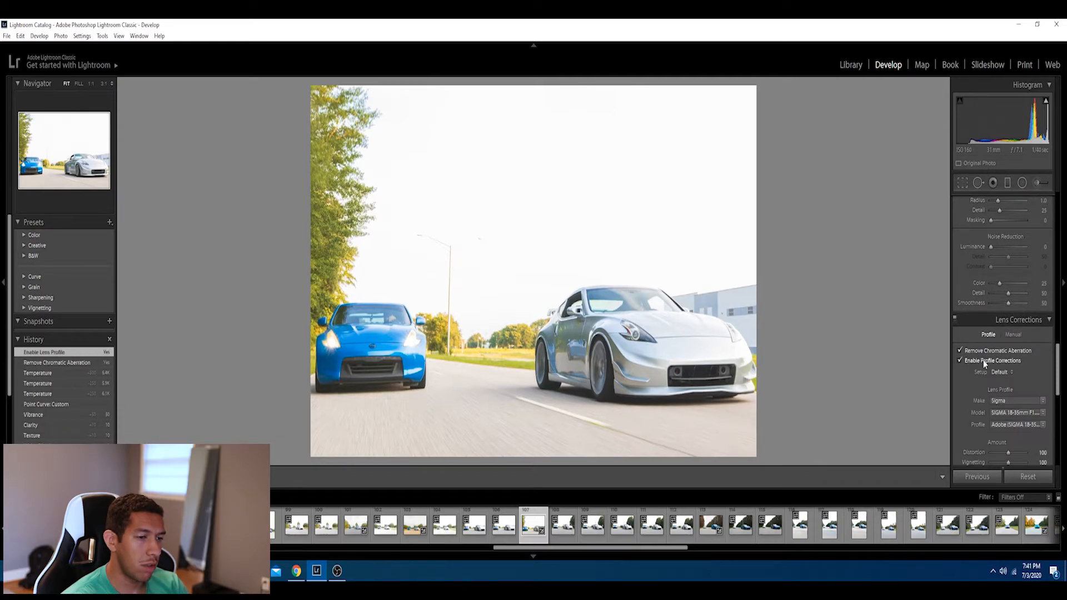
click(994, 362)
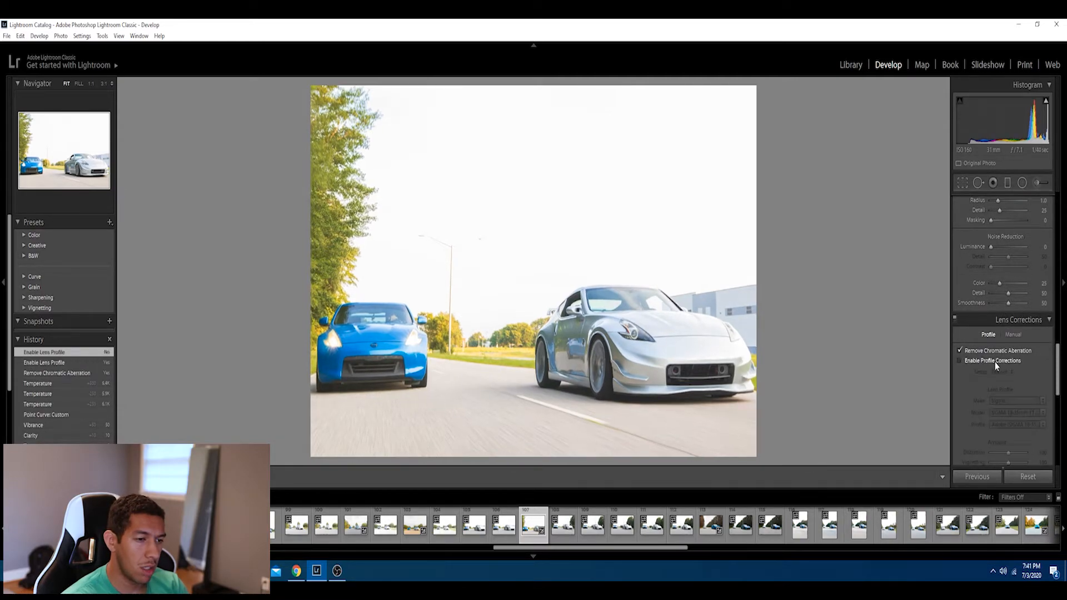
click(994, 362)
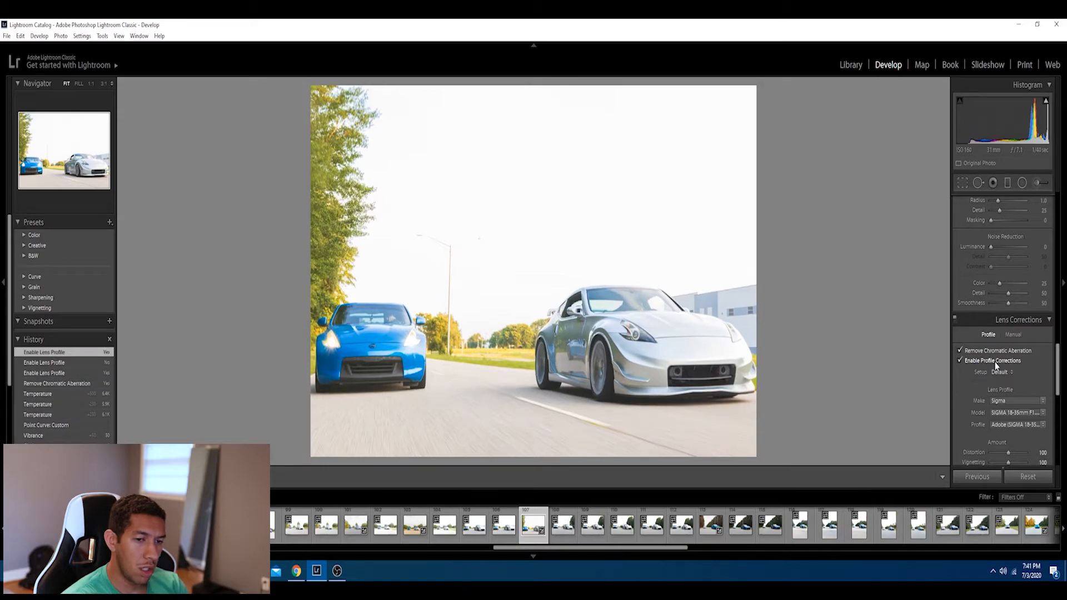
Try calibration blue primary hues of -57 and -100, checking the blue car up close, and reset the hue.
drag(1058, 365, 1005, 449)
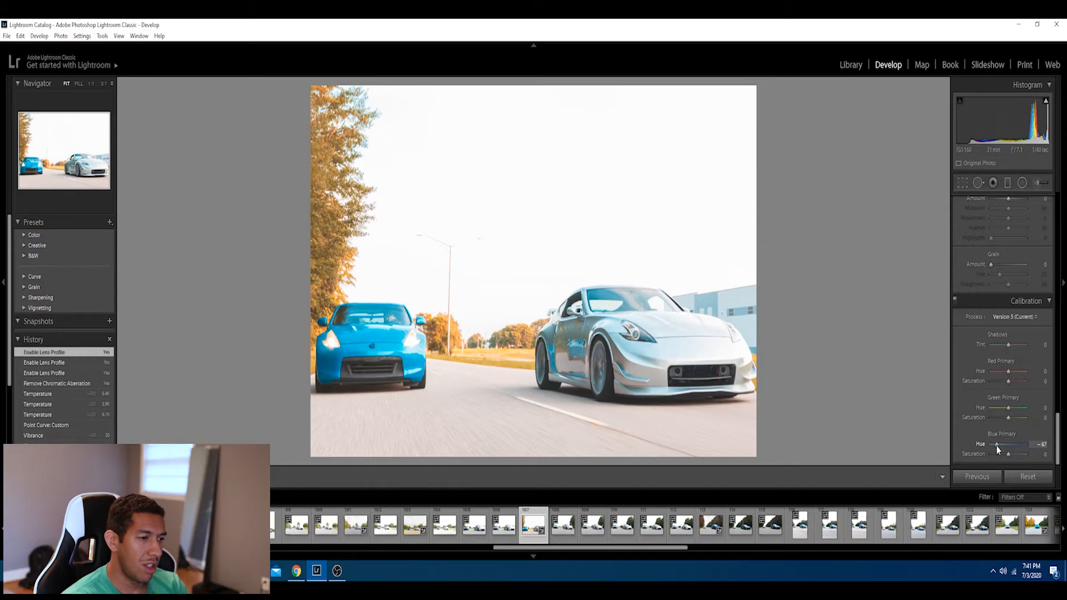
drag(995, 446, 997, 446)
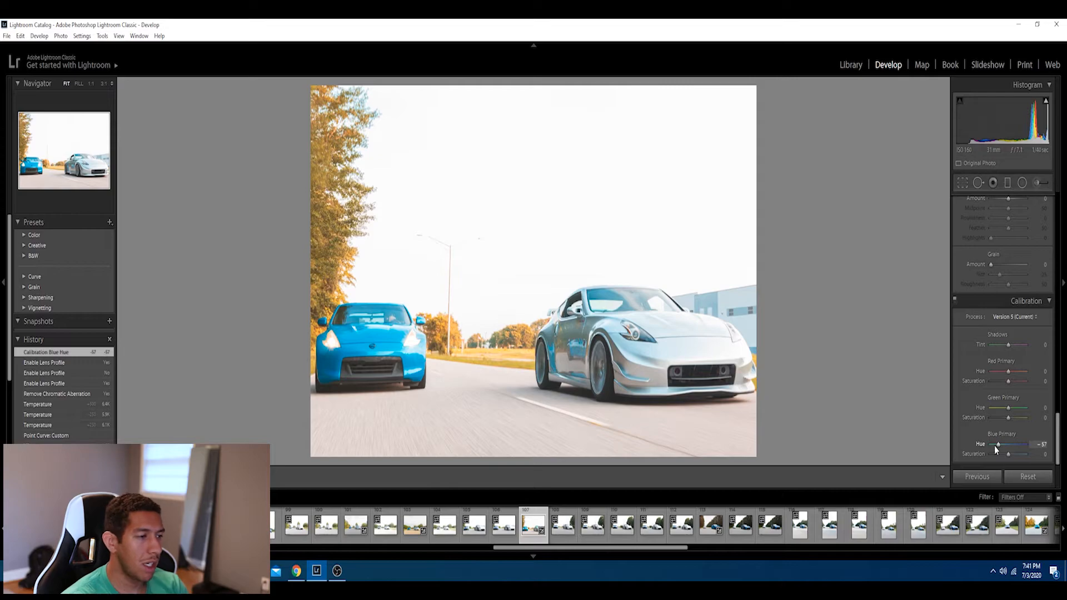
click(387, 348)
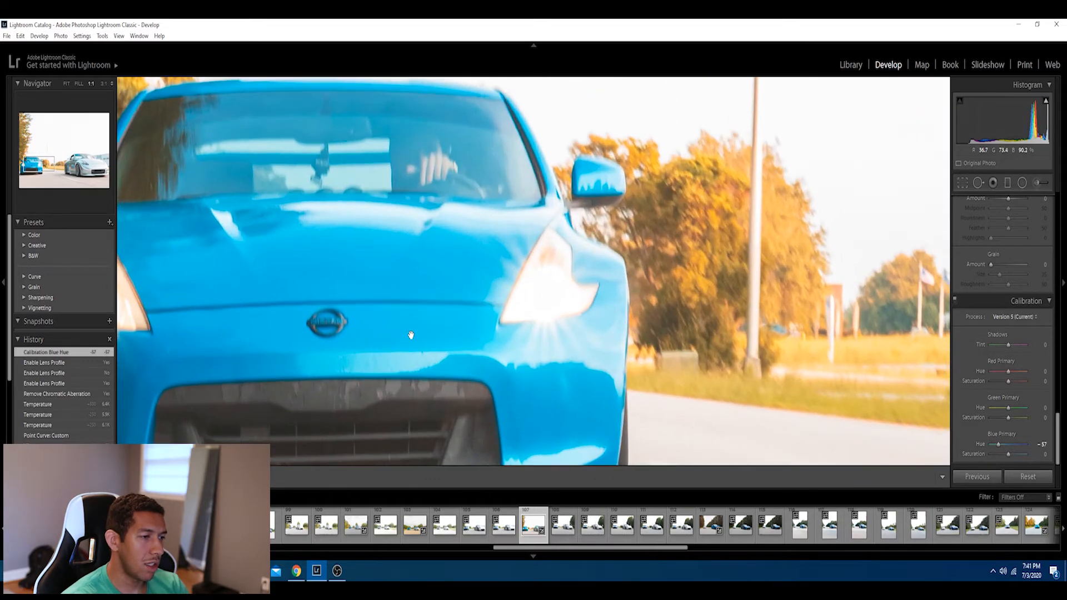
drag(475, 354, 458, 282)
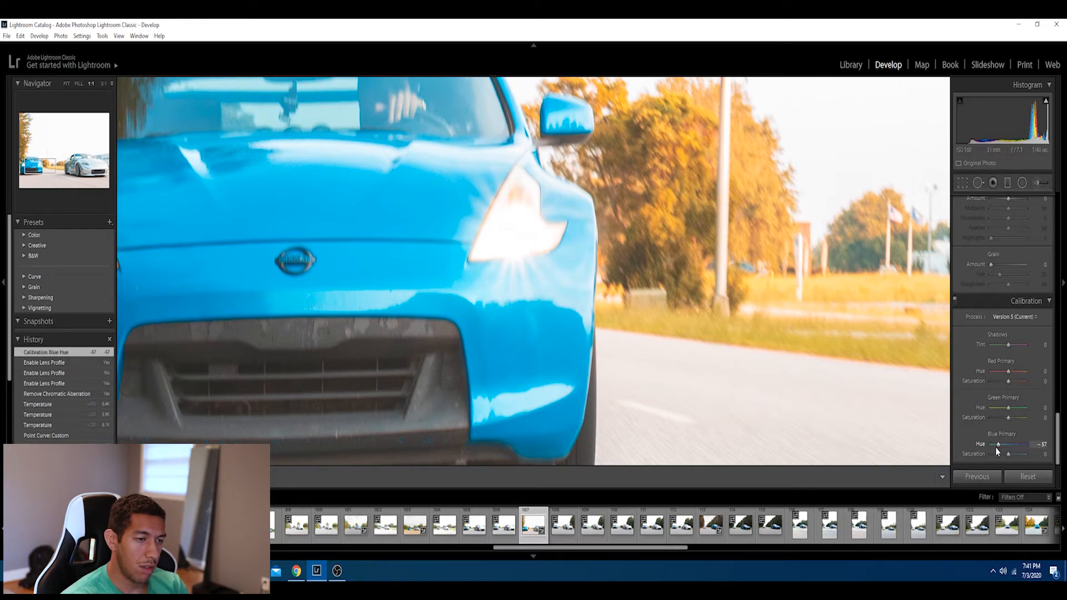
drag(998, 445, 972, 445)
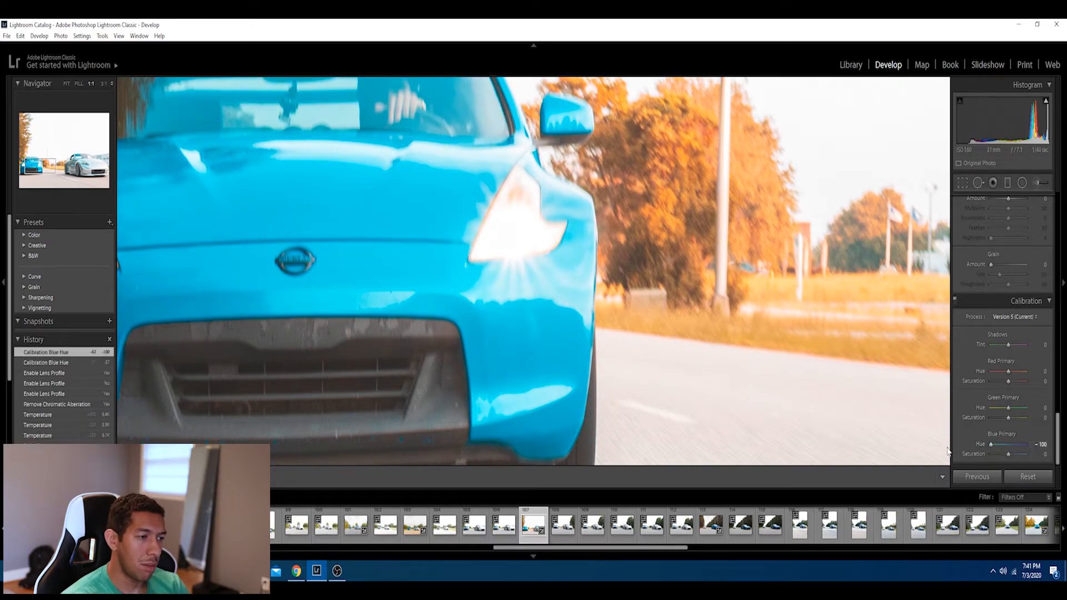
click(933, 440)
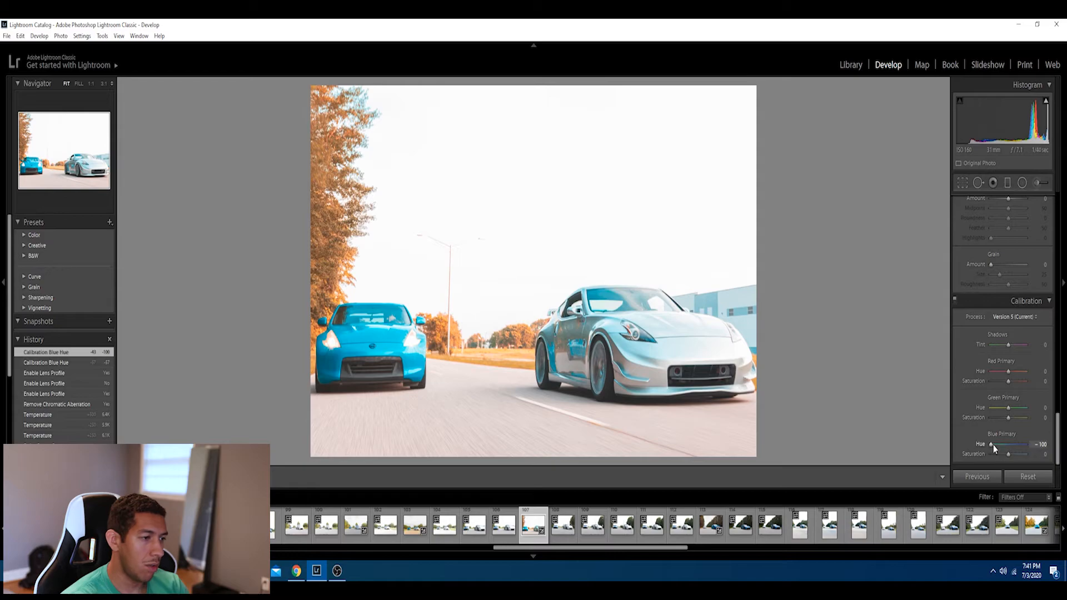
double_click(989, 445)
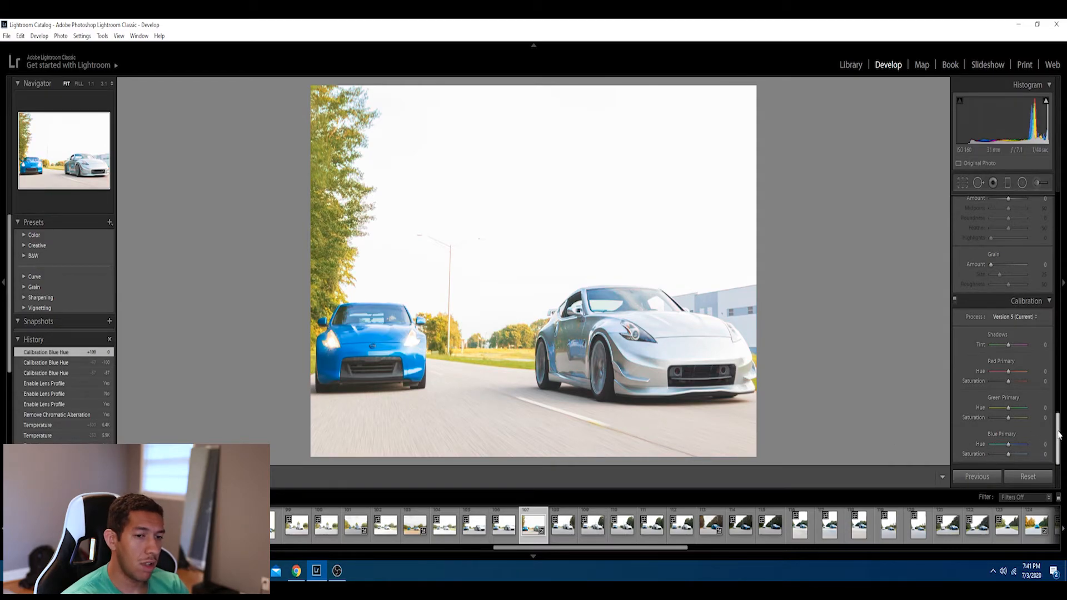
Fine-tune the tone curve's black points in the red and blue channels, and switch the curve to the green channel.
drag(1058, 435, 1057, 238)
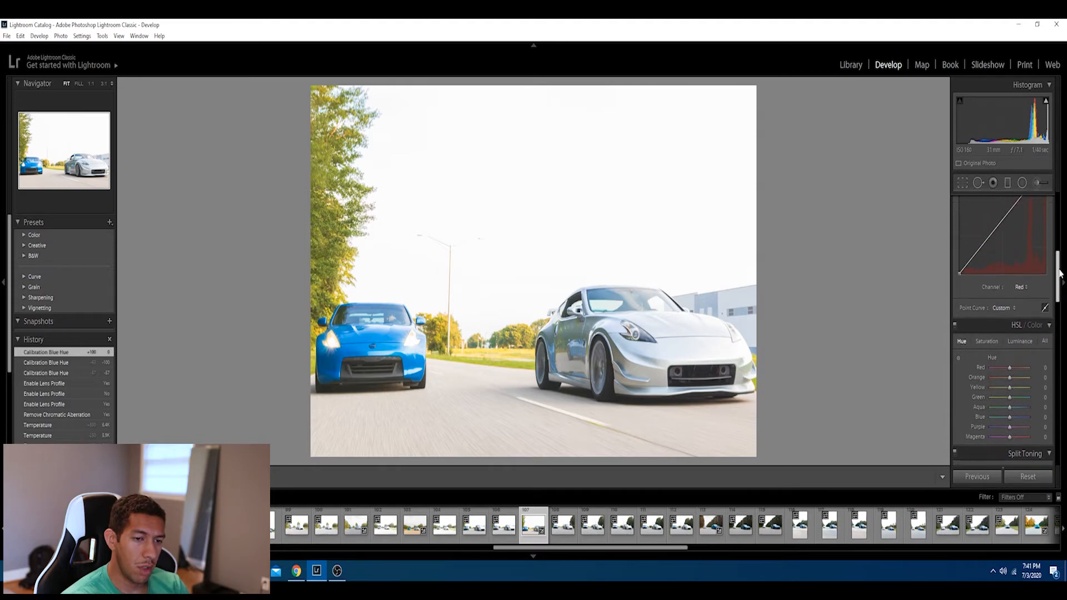
drag(959, 409, 955, 409)
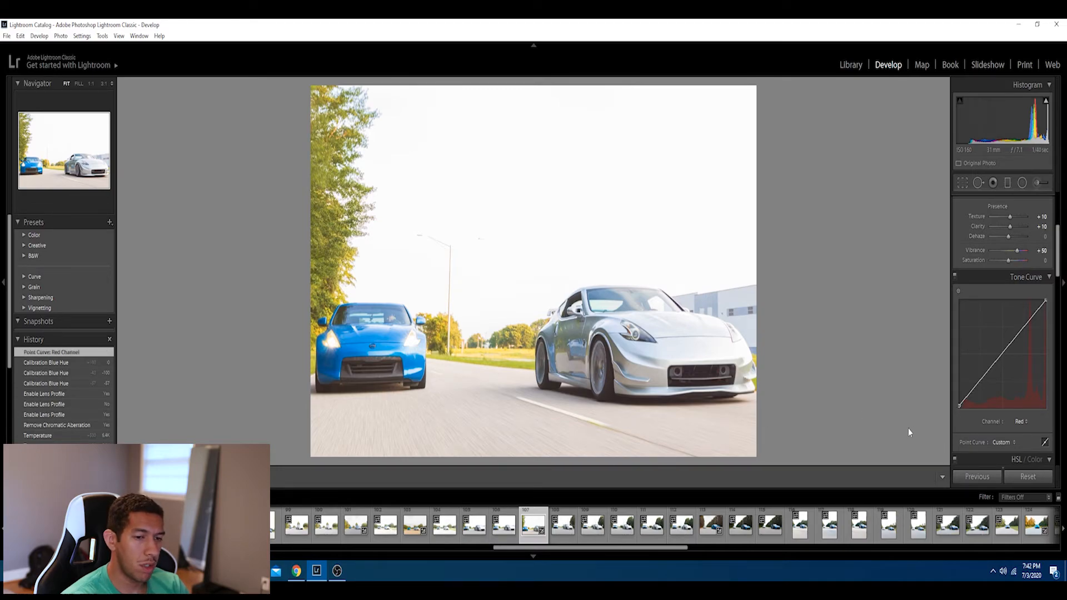
click(1020, 421)
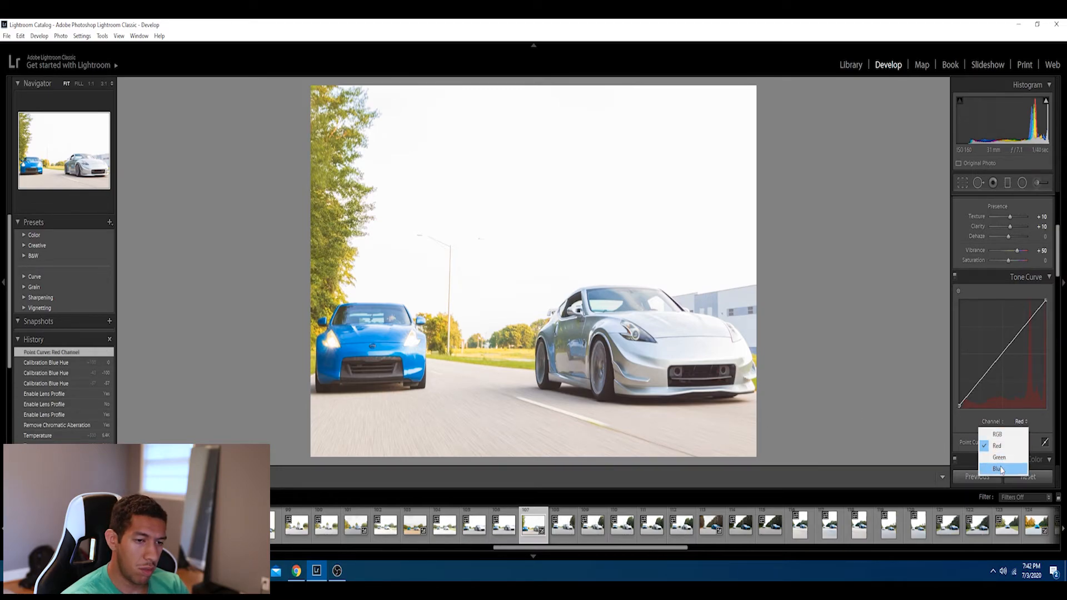
click(1000, 469)
drag(957, 409, 958, 408)
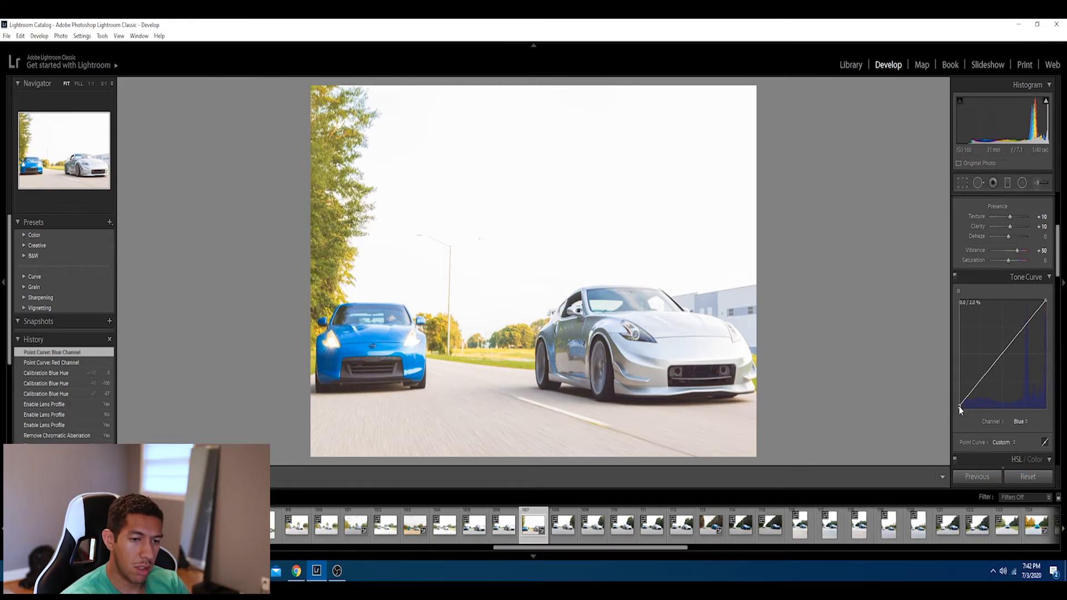
click(1019, 422)
click(999, 458)
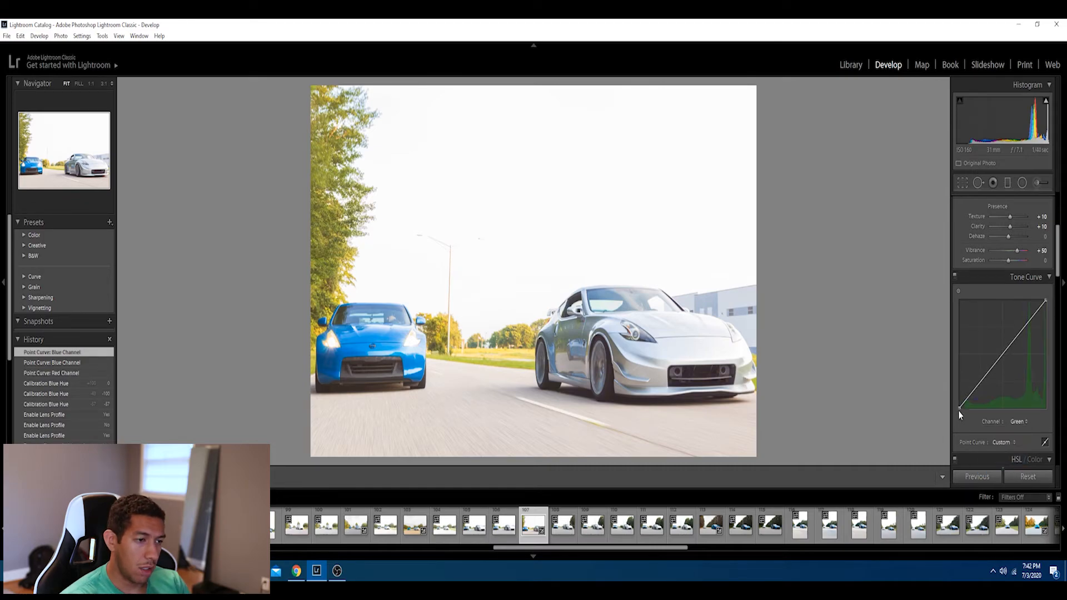
drag(955, 408, 952, 418)
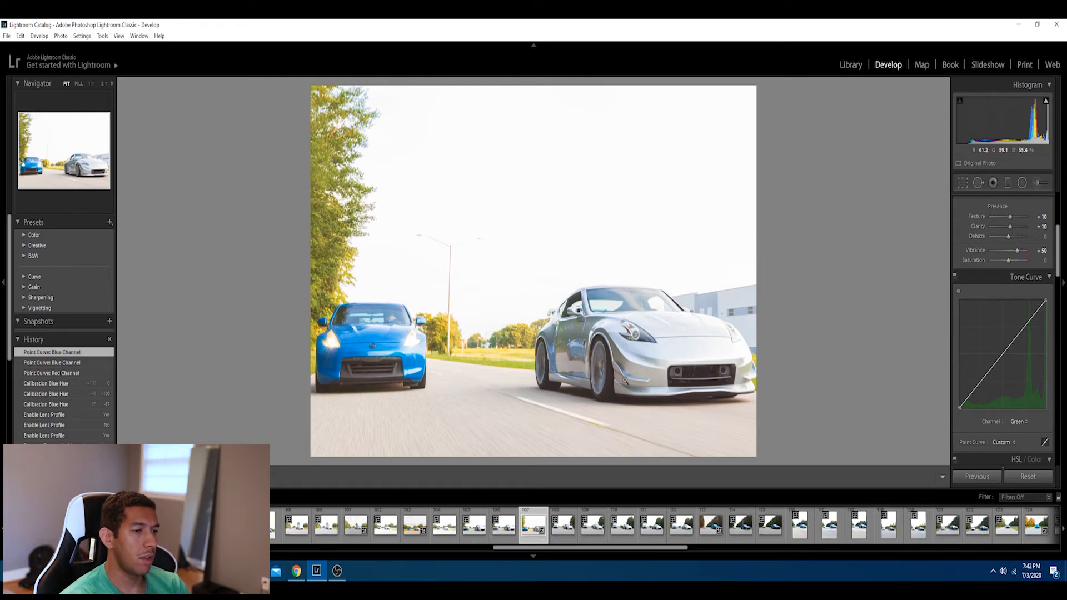
Compare the edited Nissan photo side by side with its unedited version.
click(1061, 268)
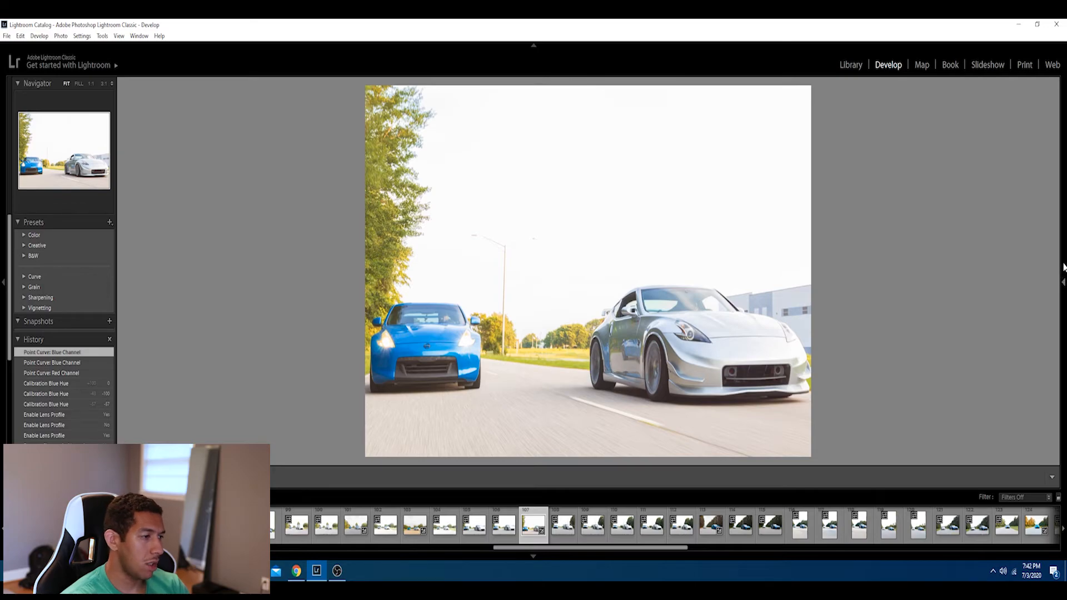
click(1062, 267)
key(y)
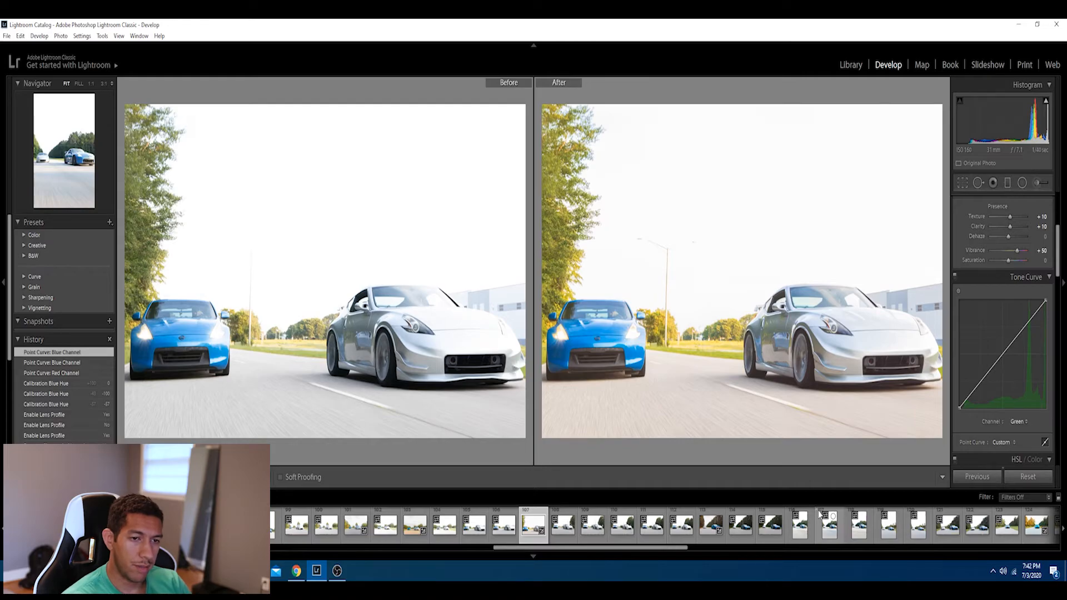
Try whites, blacks and shadows at -100, reset them, and leave the before/after comparison.
drag(1059, 273, 1059, 236)
drag(1008, 335, 966, 335)
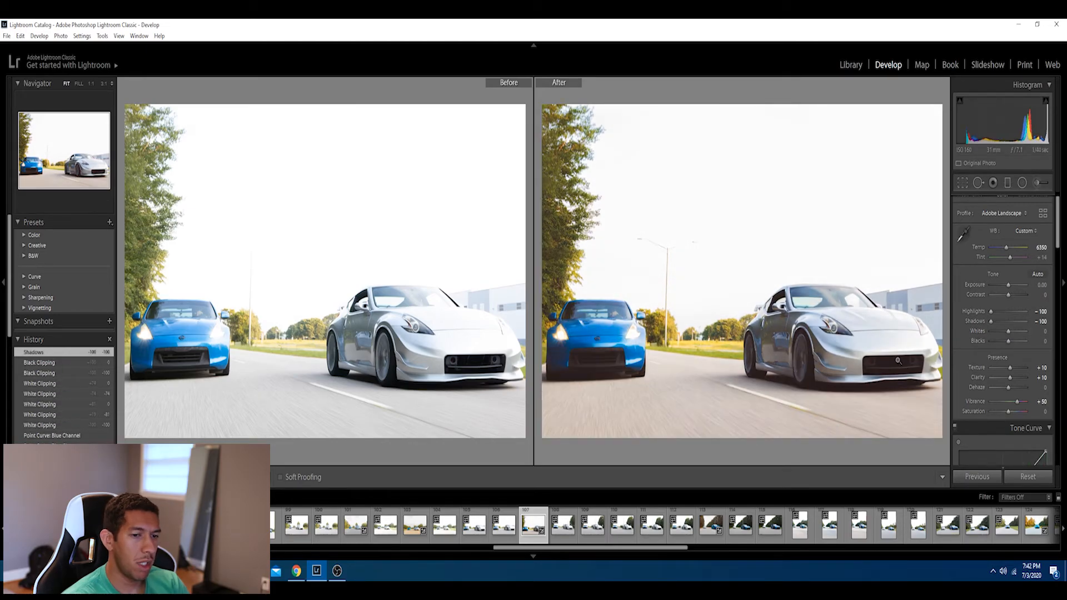
double_click(990, 322)
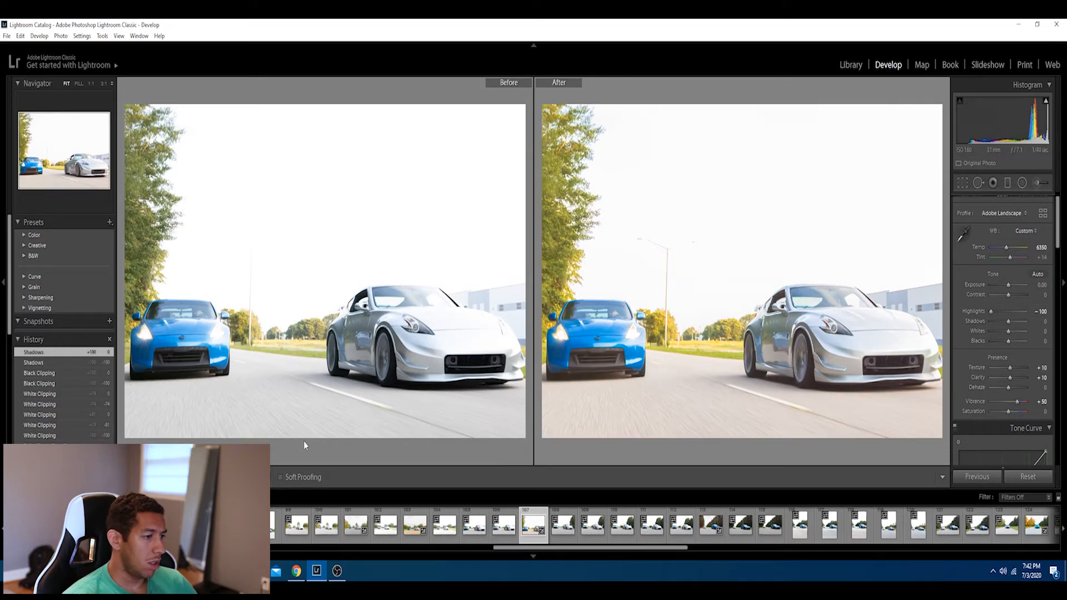
key(y)
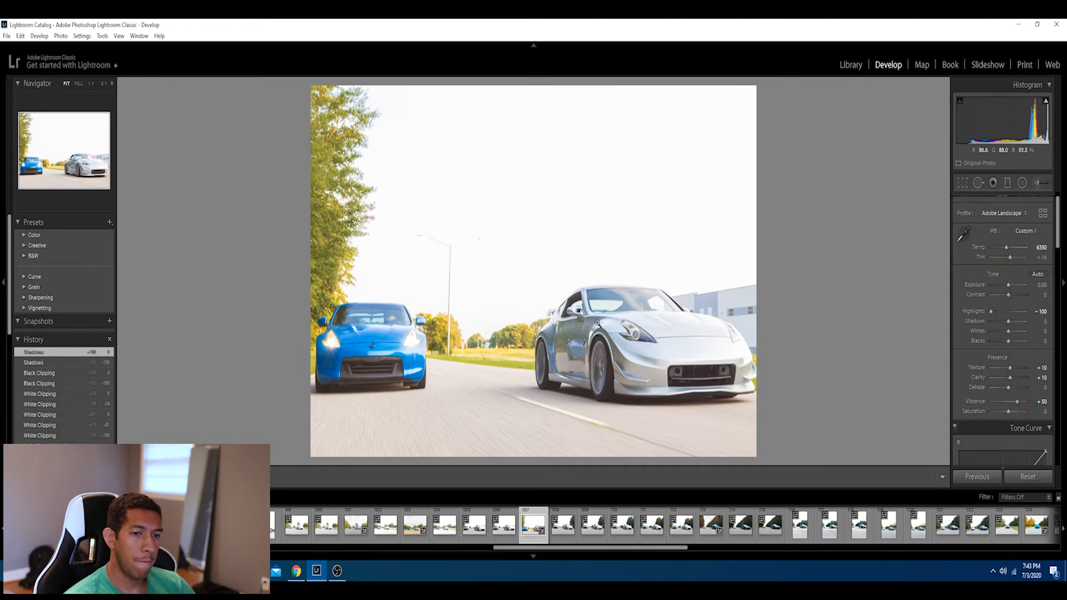
Try calibration green primary hue at -100 and a positive value, and red primary hue at -100, resetting both hues.
drag(1057, 225, 1058, 438)
drag(1009, 407, 979, 410)
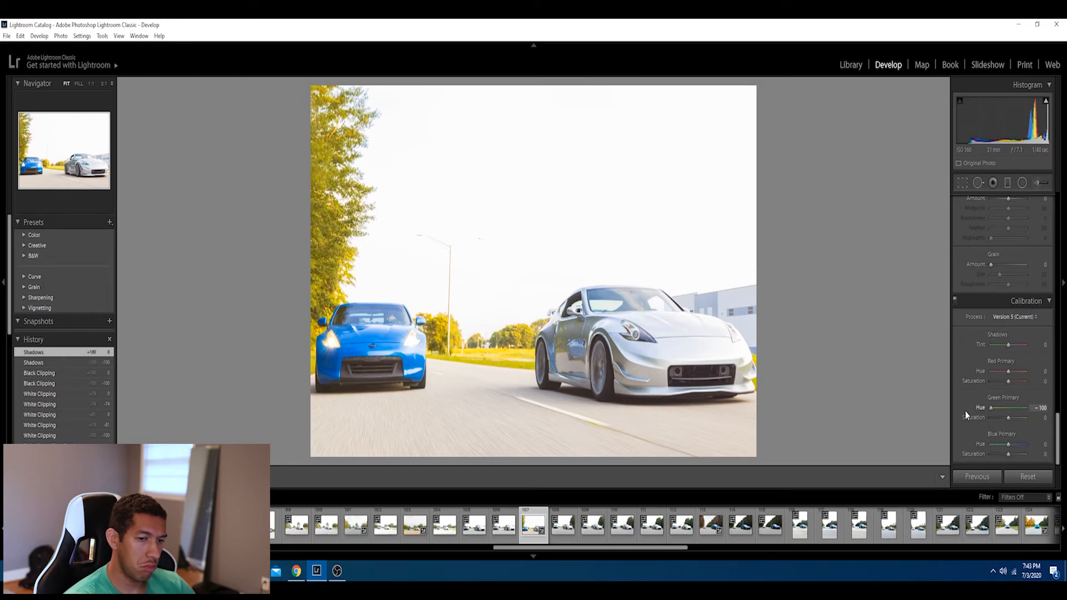
drag(990, 408, 1036, 411)
double_click(1022, 408)
drag(1008, 371, 954, 373)
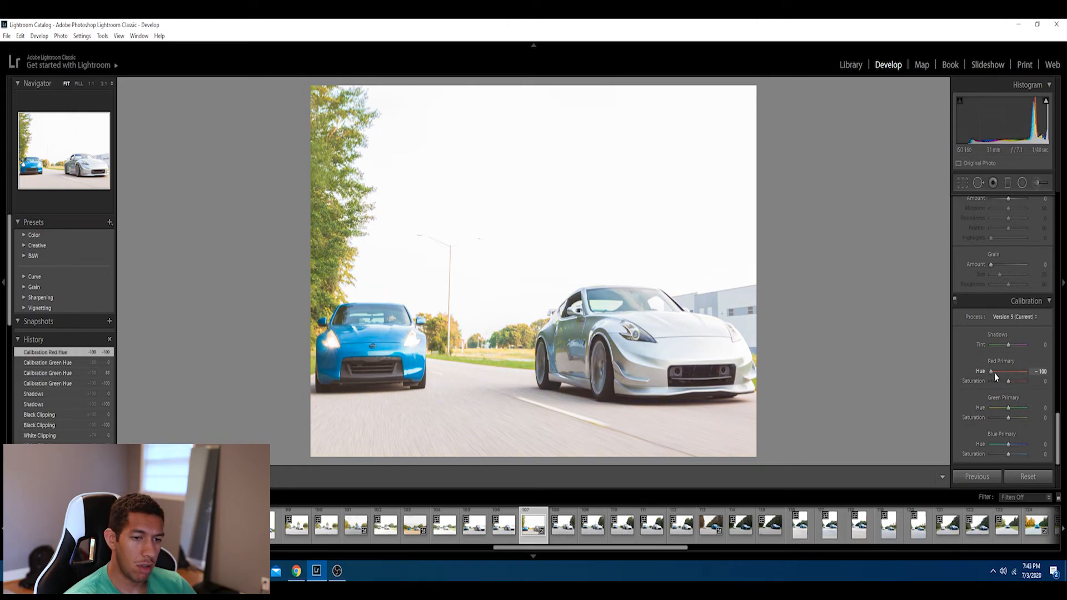
double_click(992, 371)
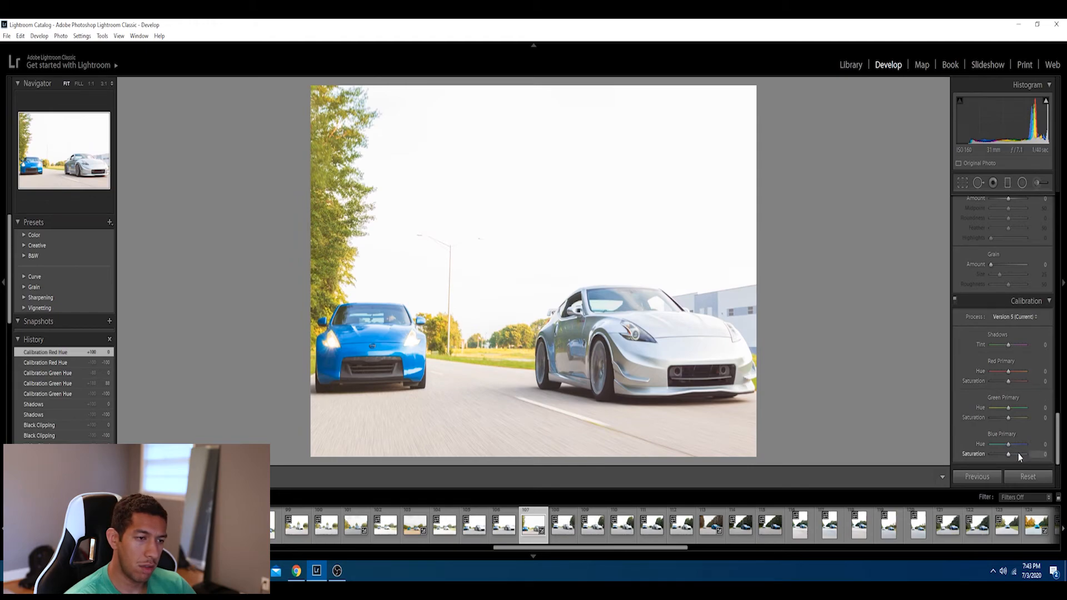
drag(1062, 439, 1049, 196)
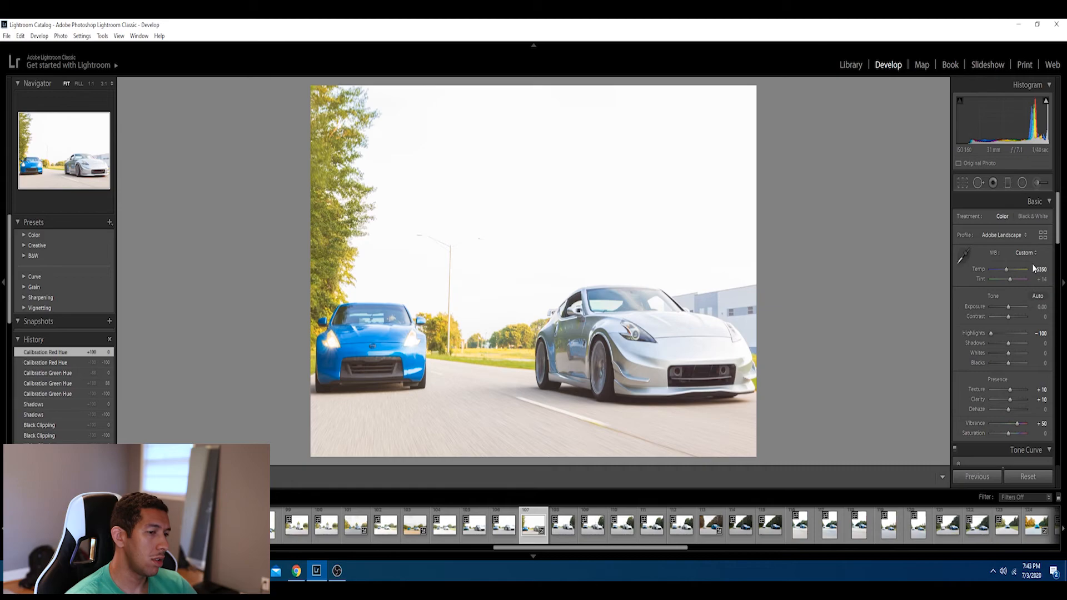